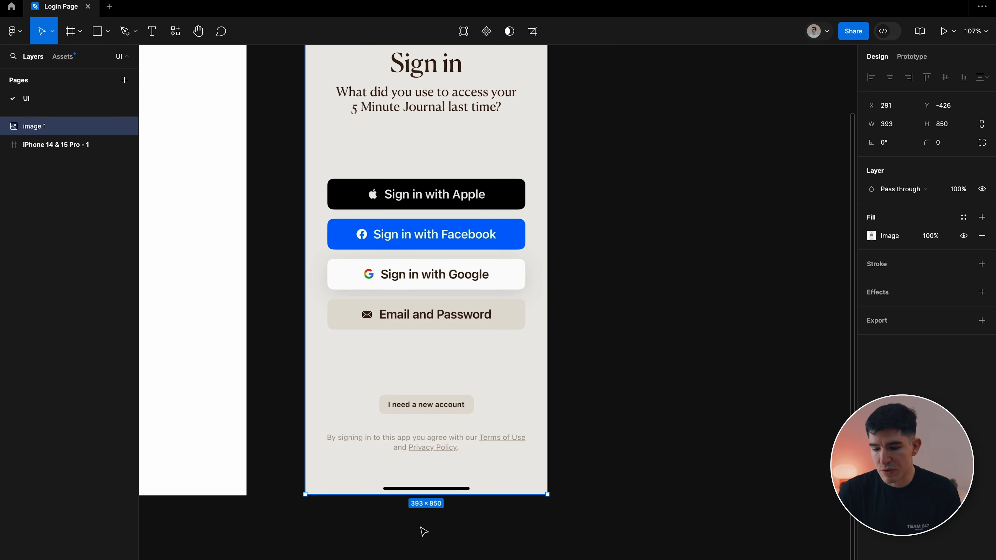
Move the Sign in screenshot just right of the iPhone frame and stretch it to 393 × 852.
scroll(423, 526, up, 2)
scroll(423, 526, left, 2)
drag(474, 424, 458, 423)
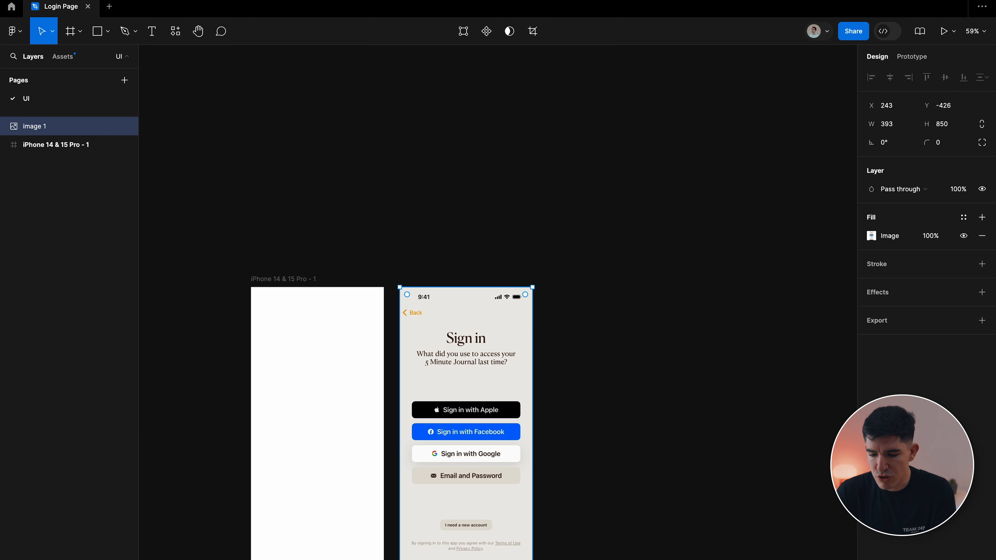
drag(466, 559, 466, 559)
scroll(516, 542, down, 3)
scroll(516, 542, left, 4)
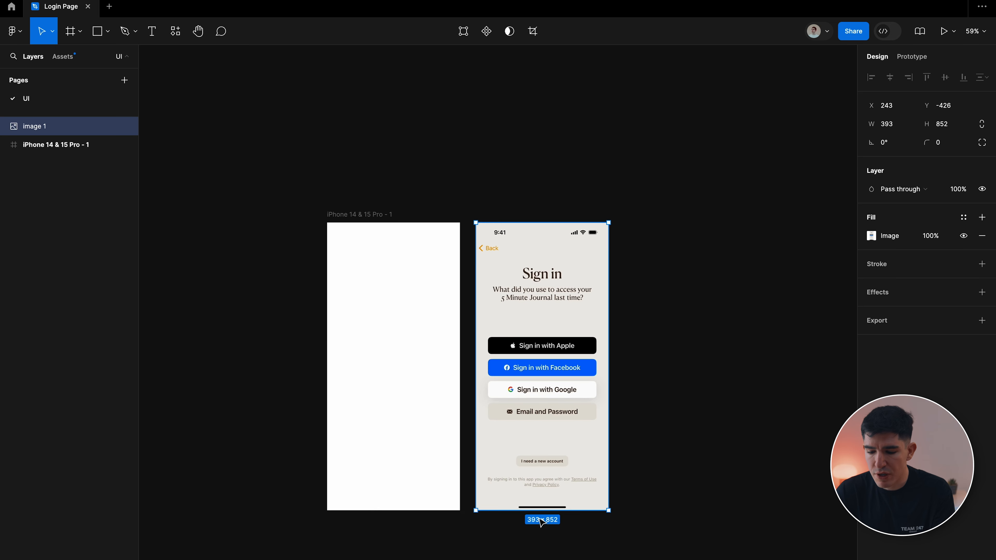
scroll(547, 394, up, 3)
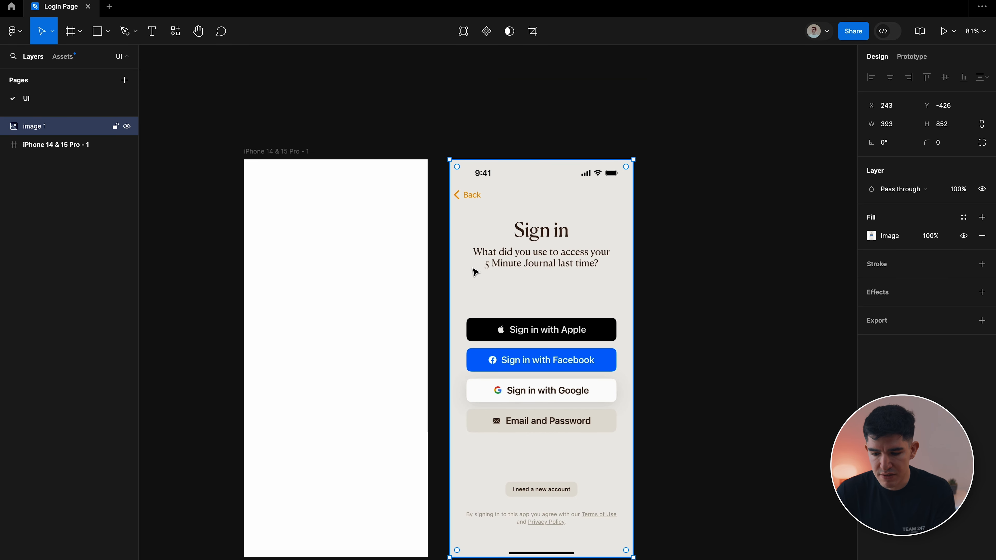
click(433, 152)
scroll(434, 153, left, 3)
scroll(434, 153, down, 1)
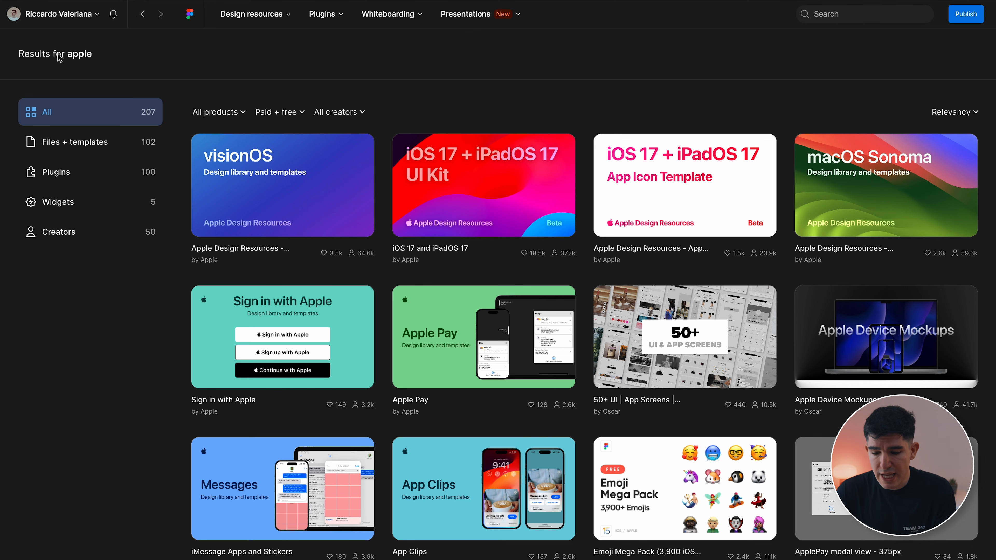
Search Community for 'apple' and open the iOS 17 and iPadOS 17 UI kit page.
click(142, 15)
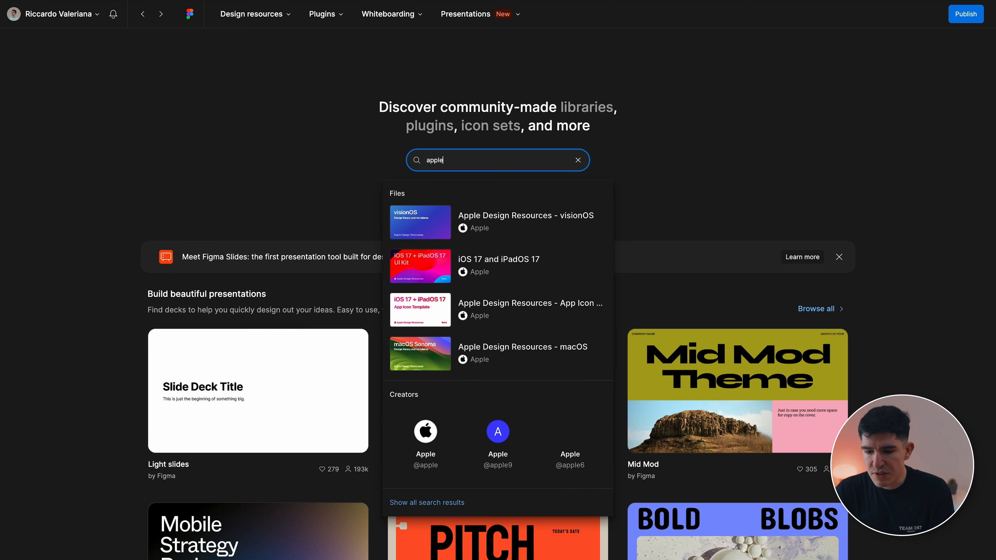
key(Return)
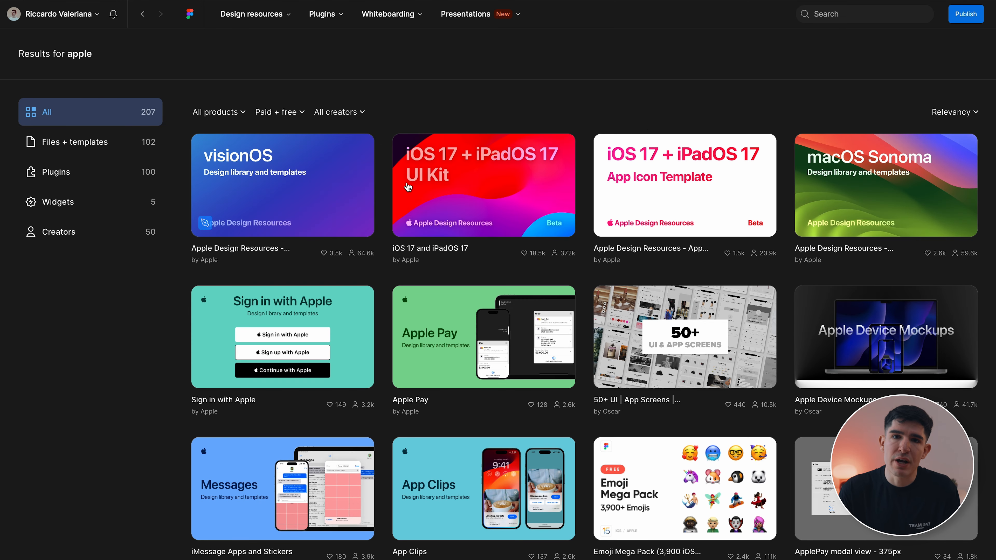
click(504, 192)
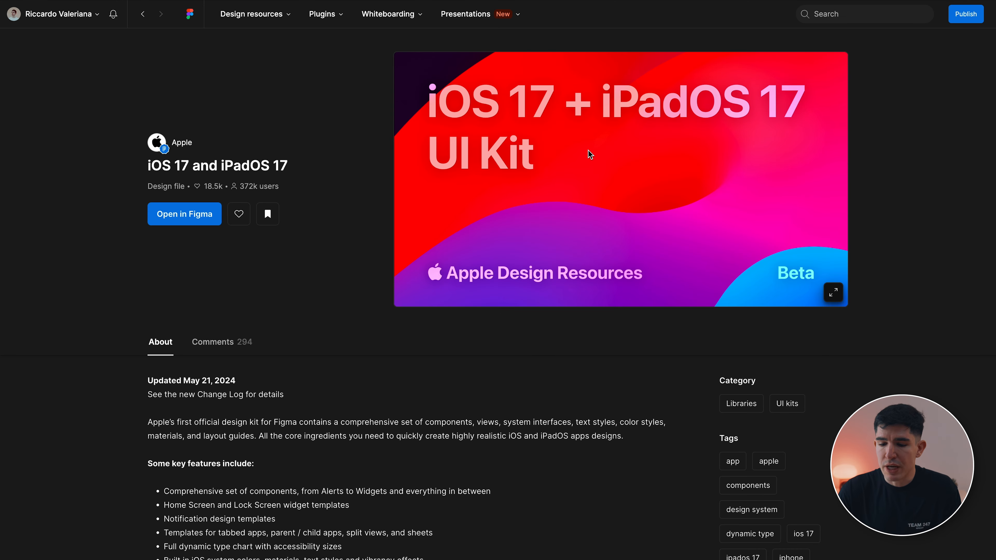
Preview the kit's list of pages, then open the kit as a Figma file.
scroll(259, 372, down, 5)
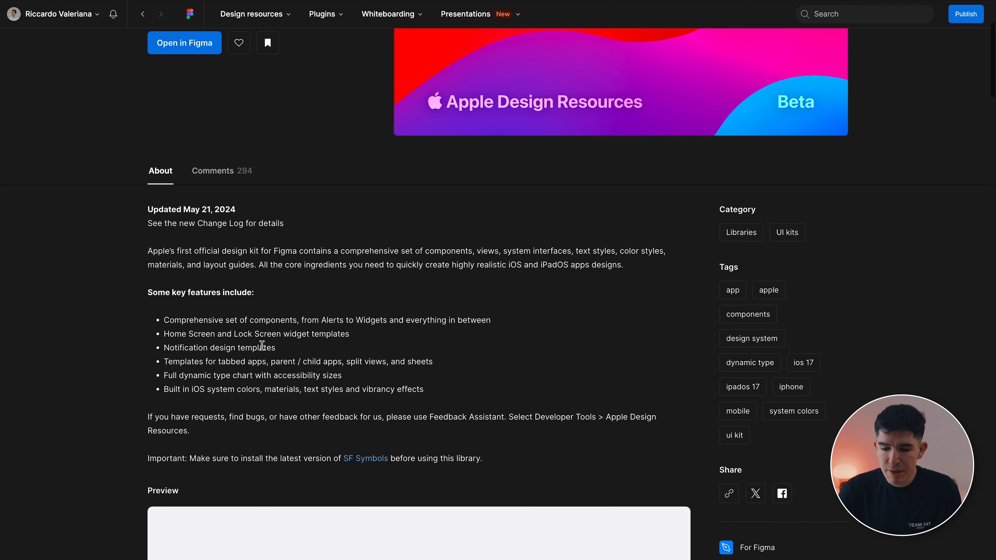
scroll(303, 423, down, 8)
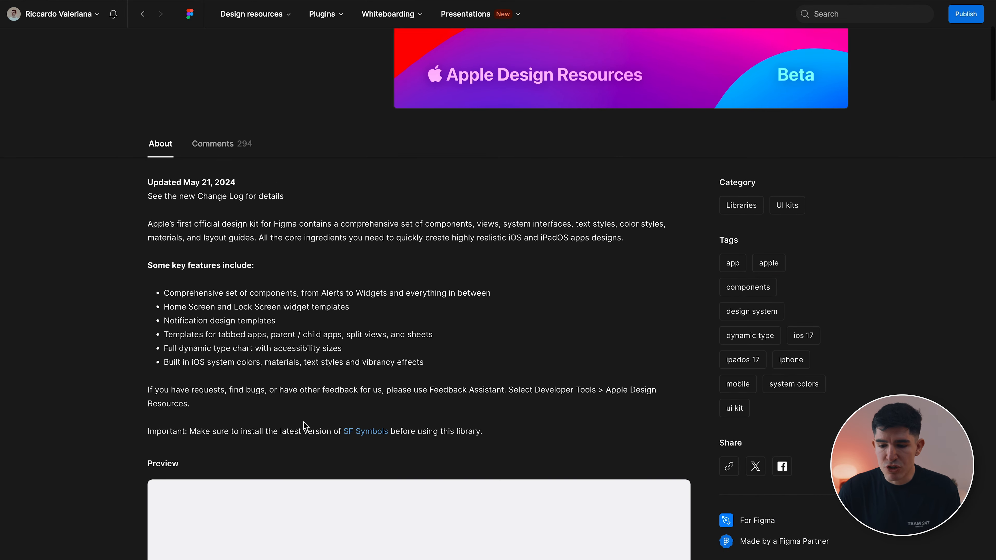
click(189, 504)
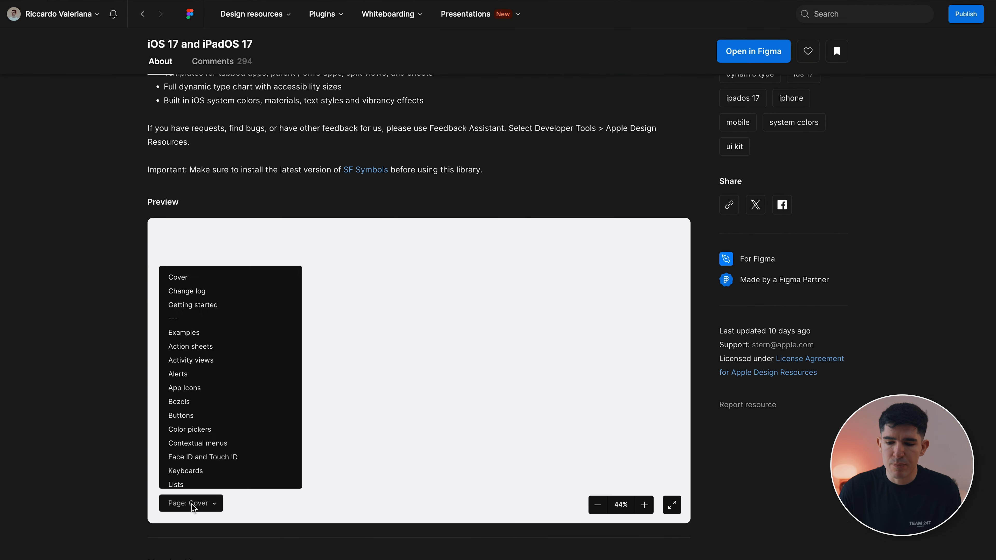
scroll(199, 361, down, 5)
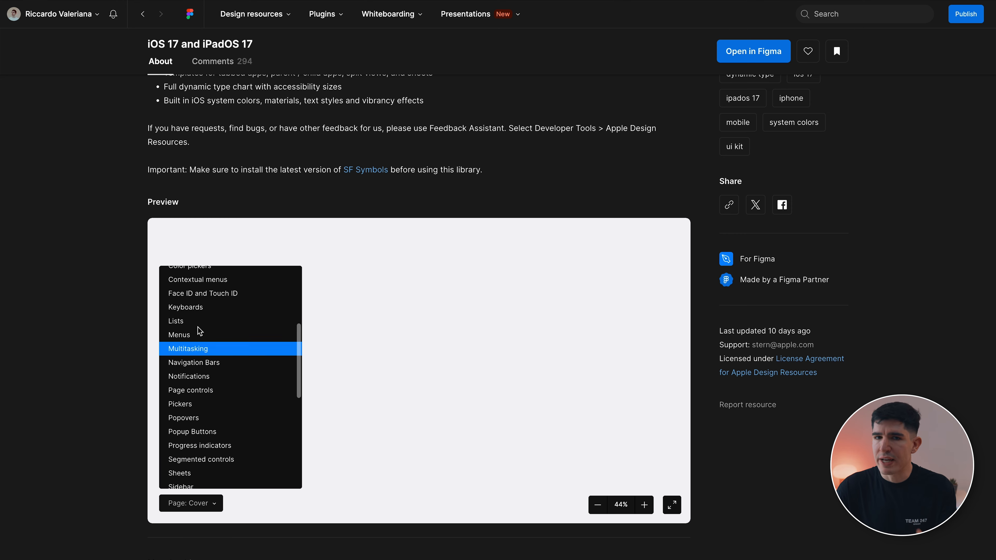
scroll(102, 382, up, 12)
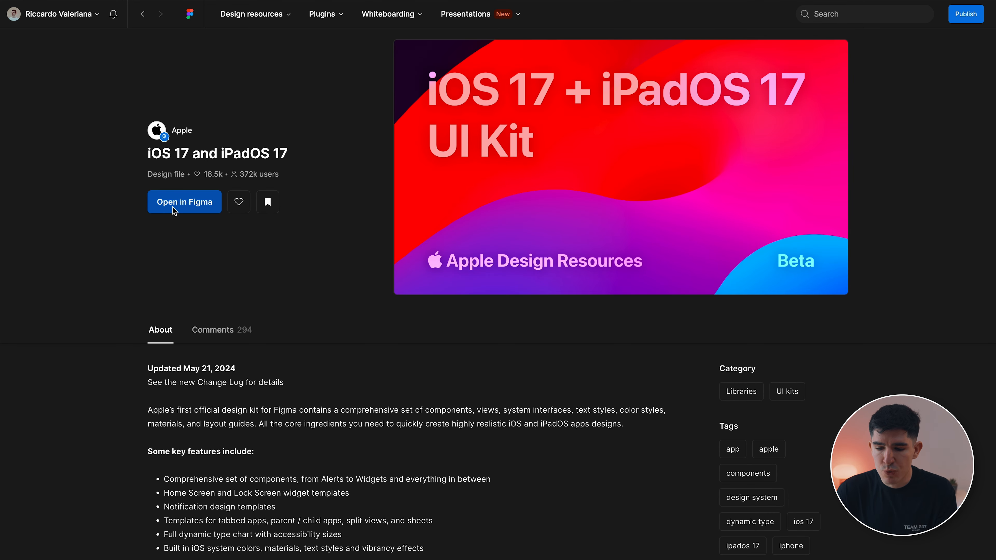
click(172, 207)
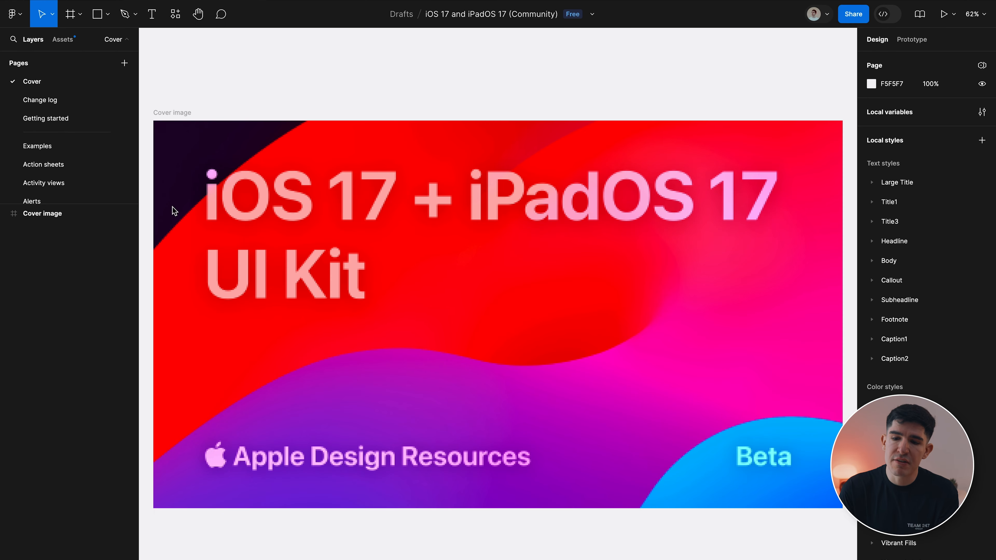
Browse the kit's Change log and Getting started pages.
click(74, 100)
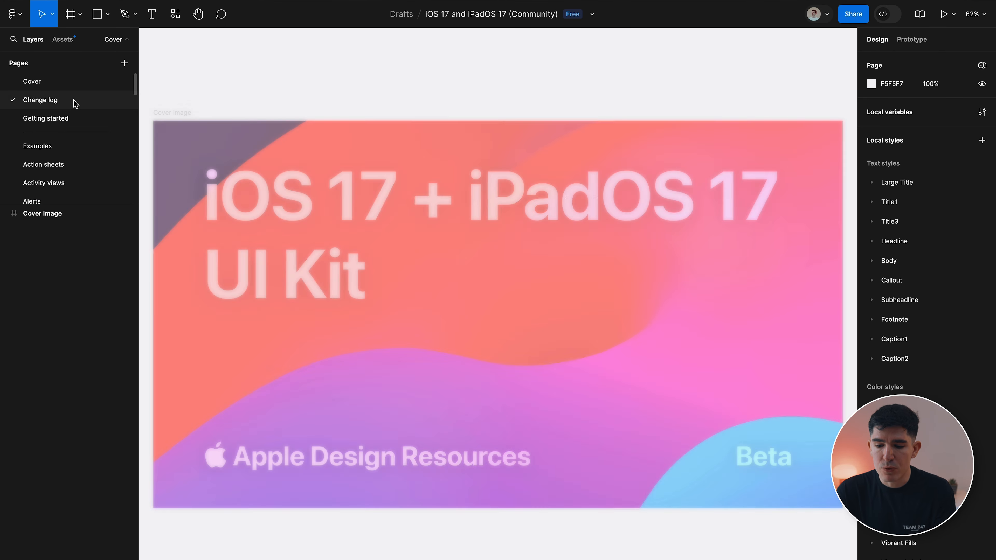
click(82, 117)
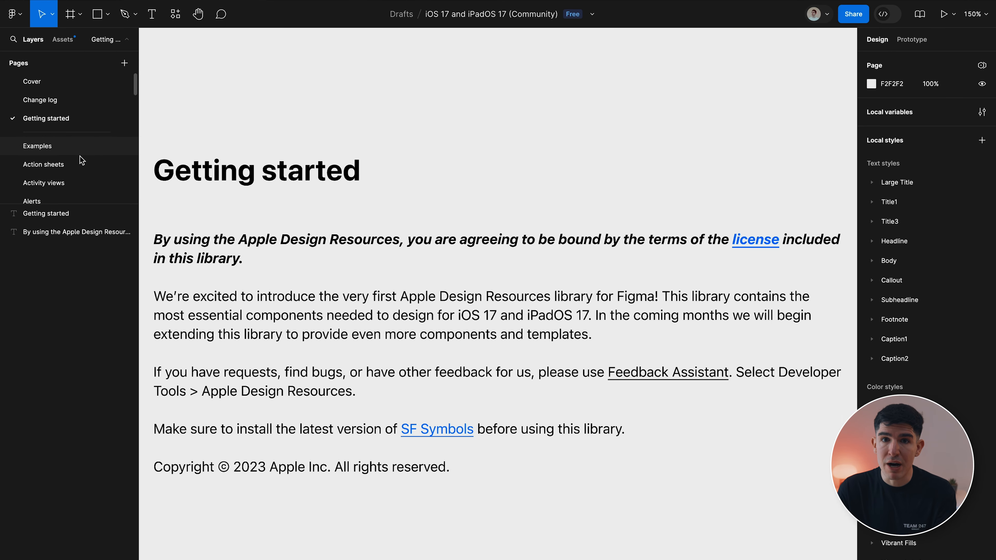
scroll(80, 169, down, 4)
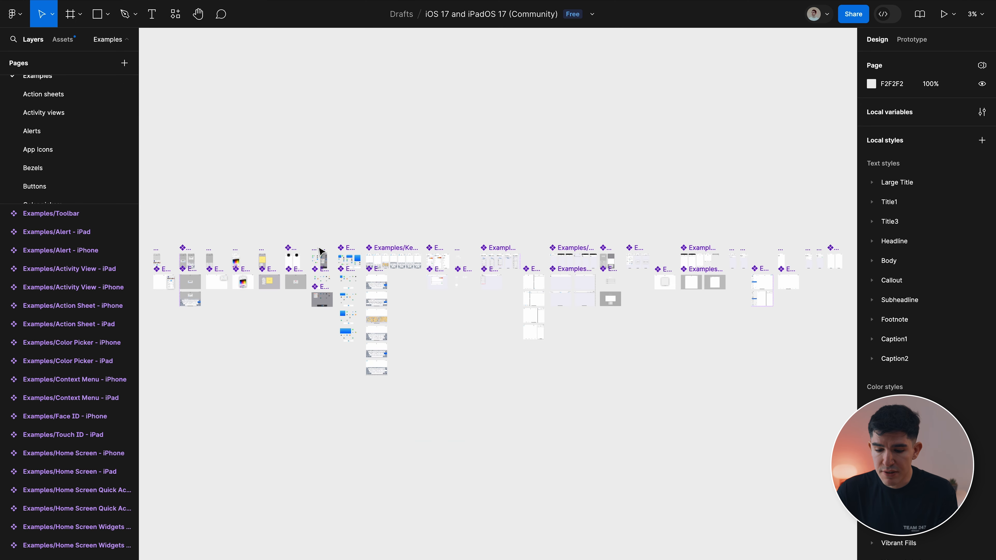
scroll(236, 266, up, 10)
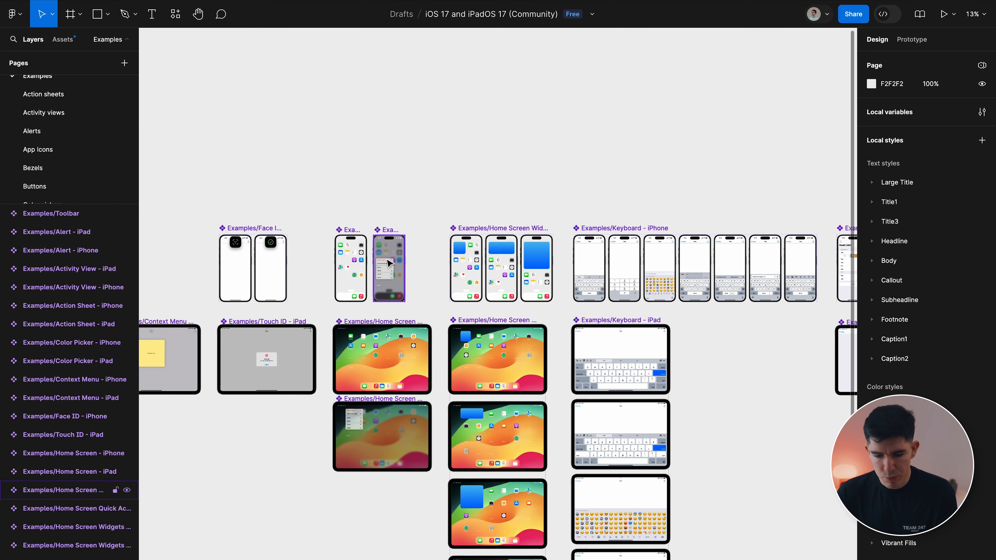
scroll(246, 234, up, 5)
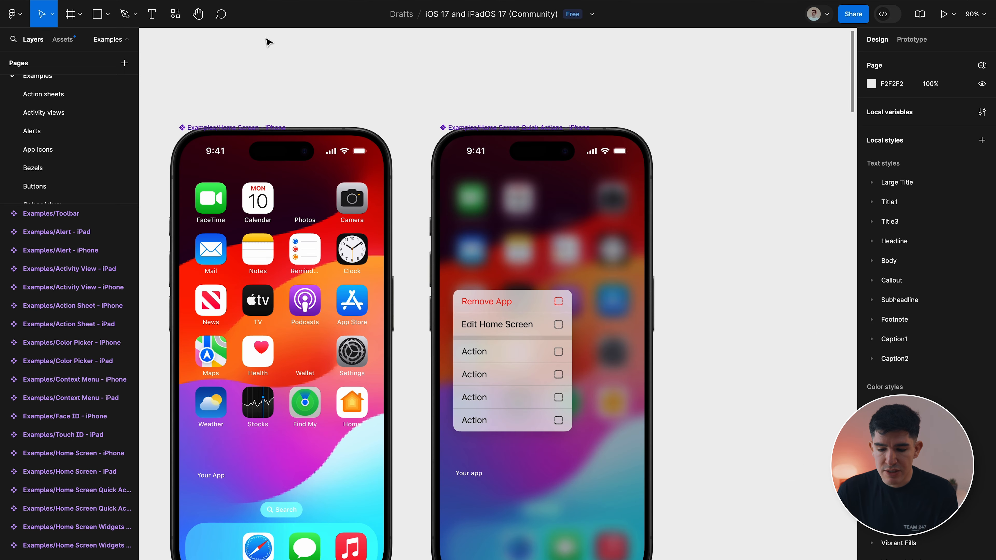
Select and inspect the Home Screen - iPhone example on the canvas.
click(267, 295)
scroll(267, 296, left, 12)
scroll(267, 296, down, 6)
scroll(267, 296, down, 8)
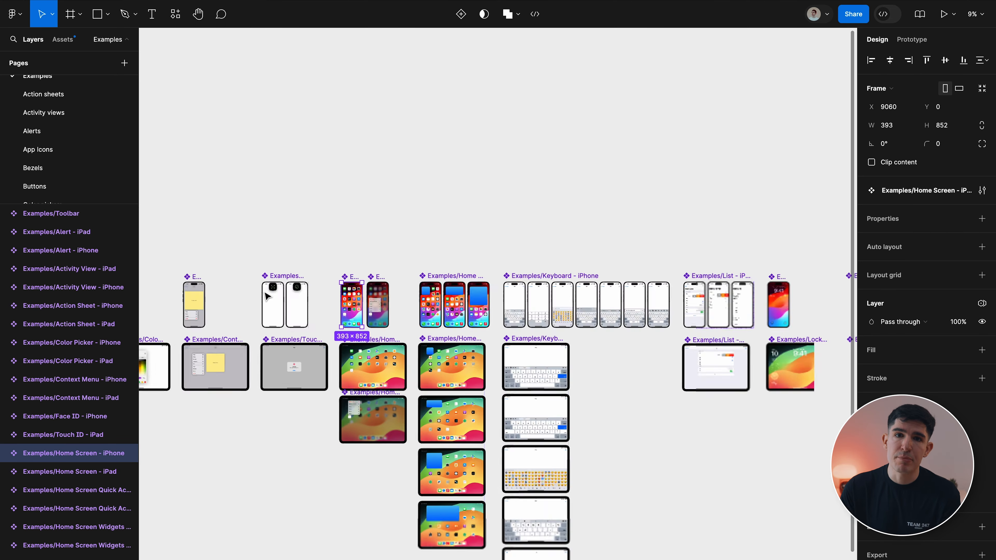
scroll(266, 296, left, 5)
scroll(471, 265, right, 10)
scroll(472, 265, up, 12)
scroll(472, 265, up, 2)
scroll(472, 265, down, 10)
scroll(472, 266, left, 8)
scroll(424, 267, up, 9)
scroll(423, 267, up, 2)
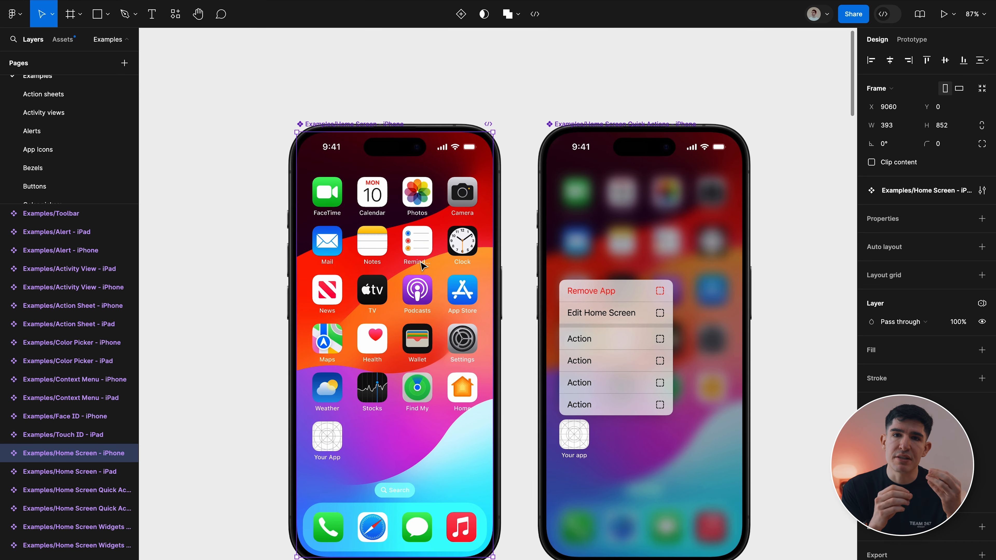
Expand the Home Screen - iPhone layers, checking the Bezel, and select its Status Bar.
click(5, 456)
scroll(55, 451, down, 2)
click(46, 419)
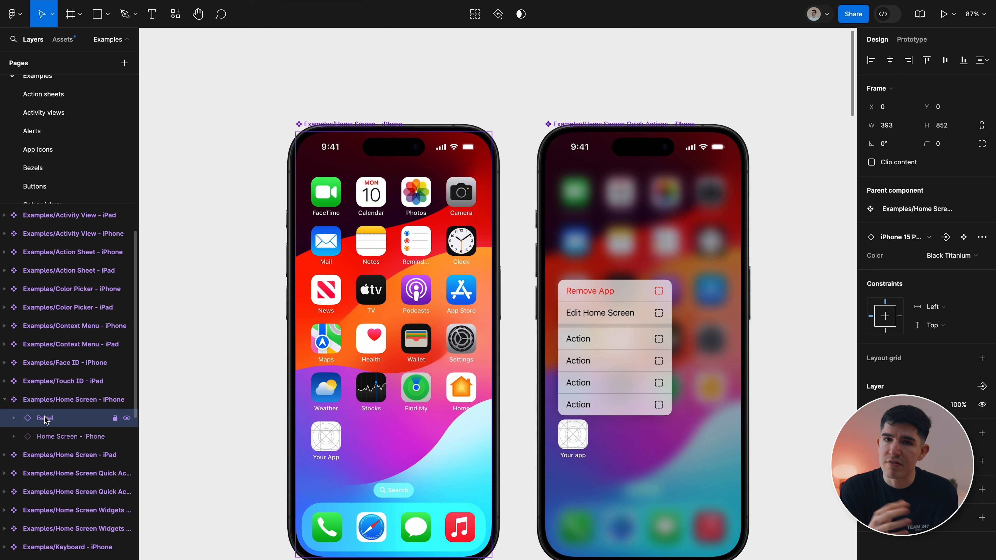
click(39, 436)
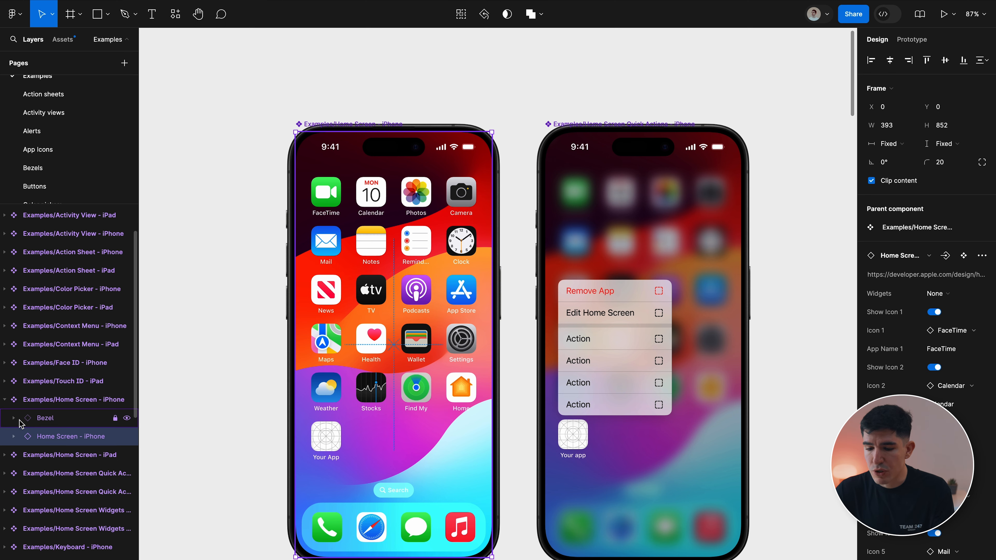
click(127, 418)
click(127, 418)
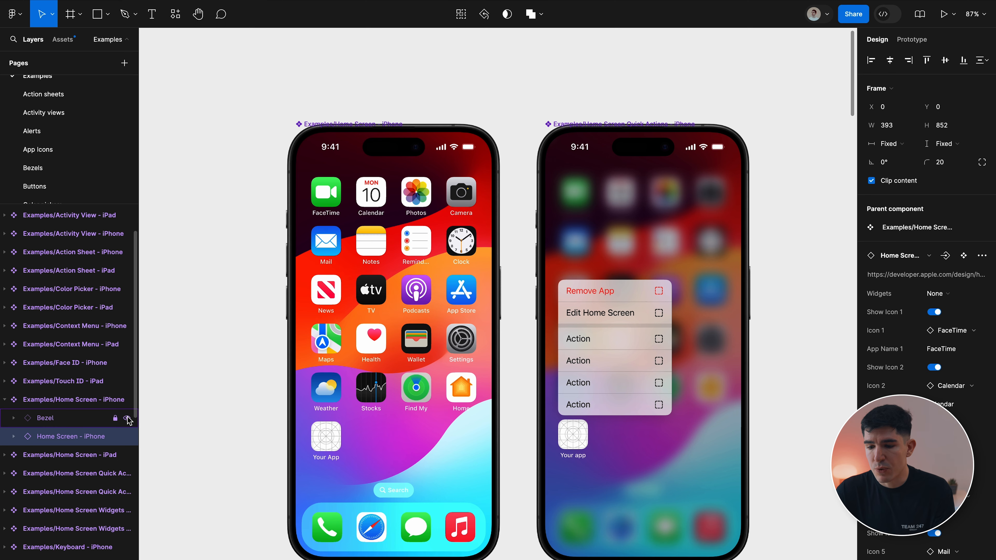
click(16, 435)
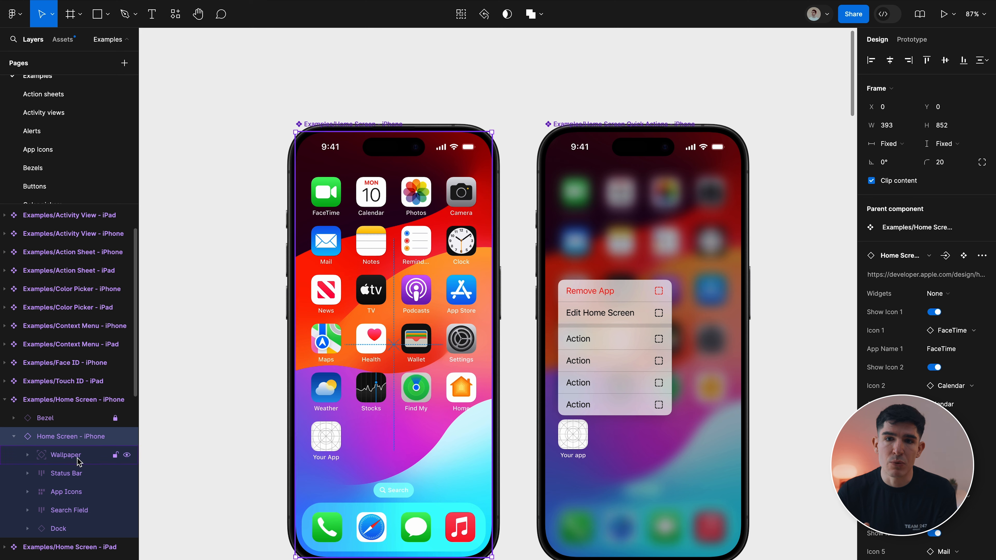
click(78, 474)
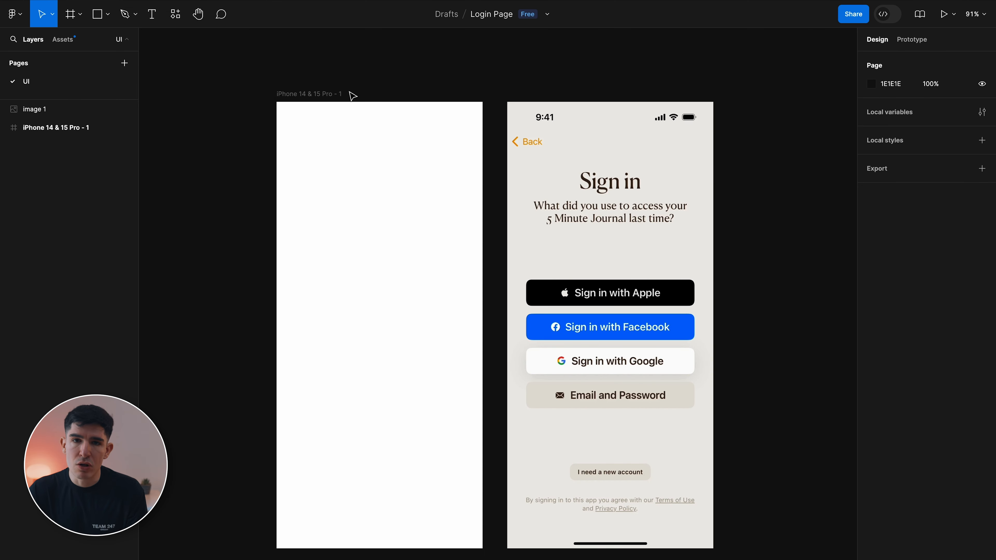
Paste the copied status bar into the blank iPhone frame.
click(308, 94)
key(ctrl+v)
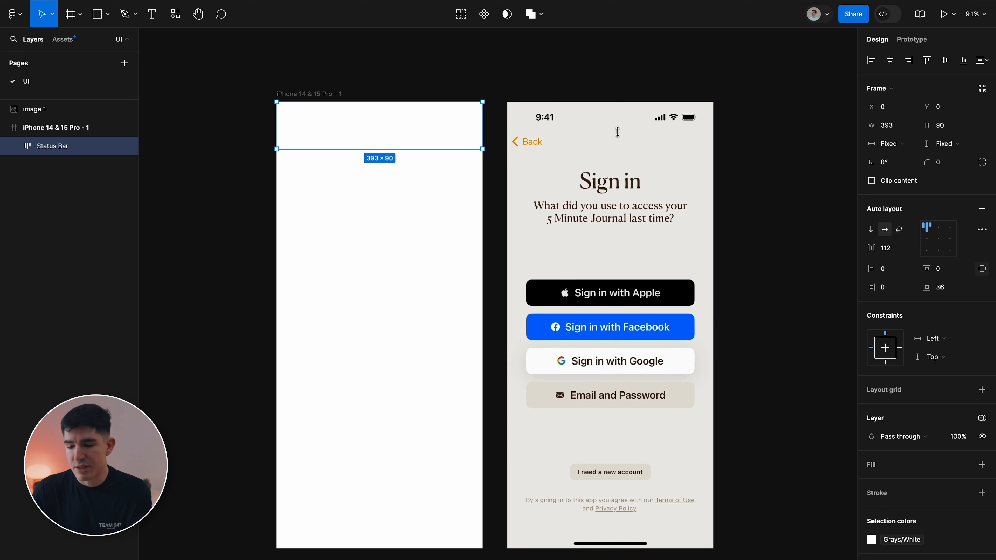
scroll(931, 375, down, 2)
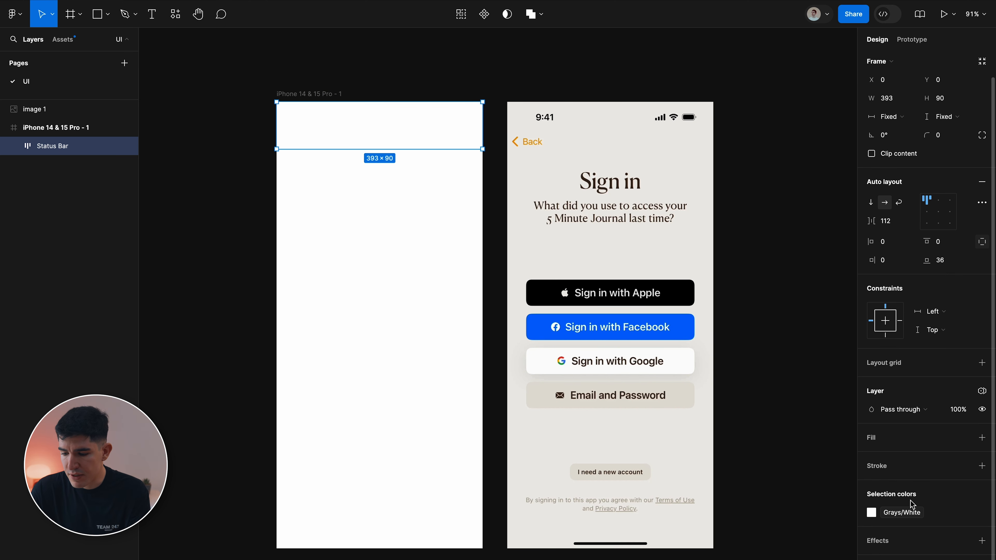
Detach the status bar's Grays/White colour style and set its hex to 000000 (black).
click(908, 515)
click(909, 516)
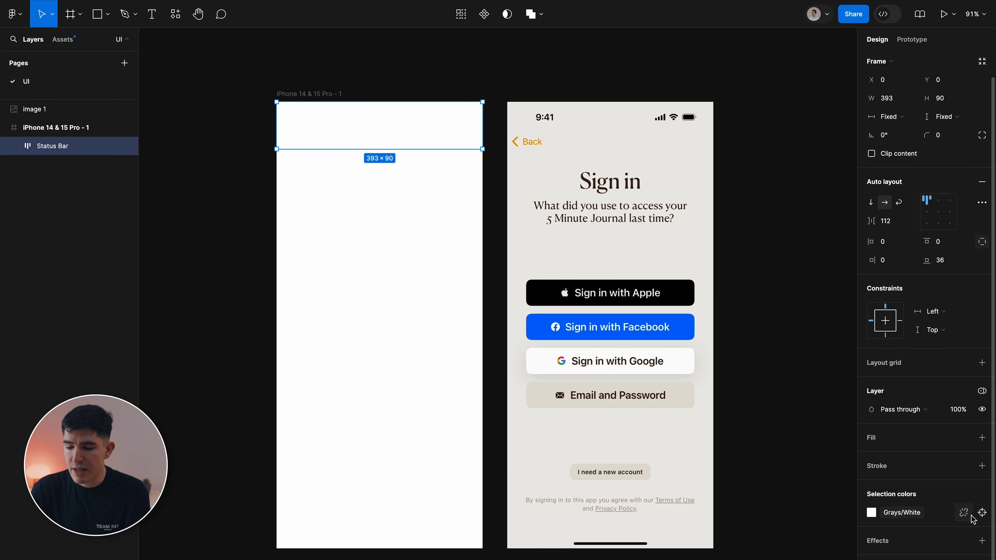
click(963, 513)
click(896, 513)
text(000)
key(Return)
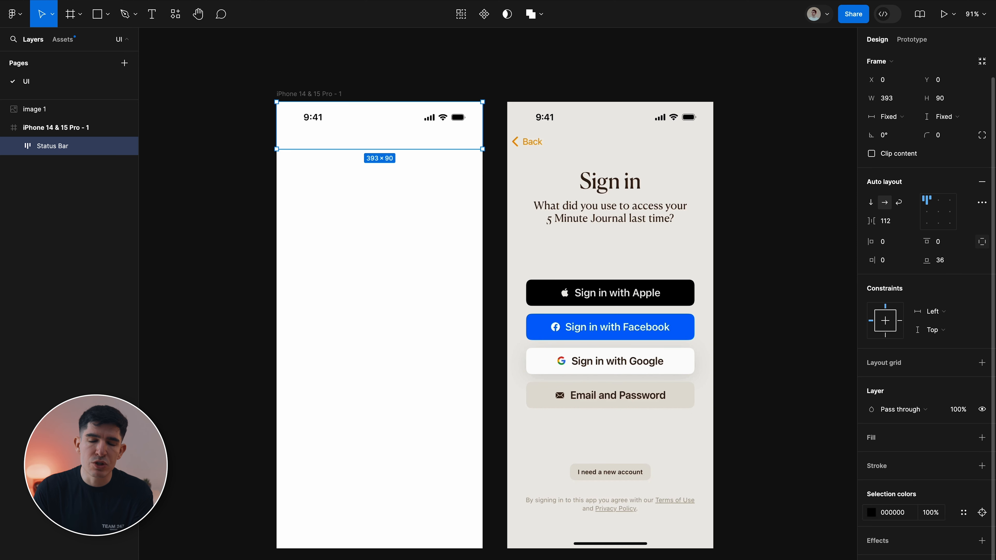
click(502, 73)
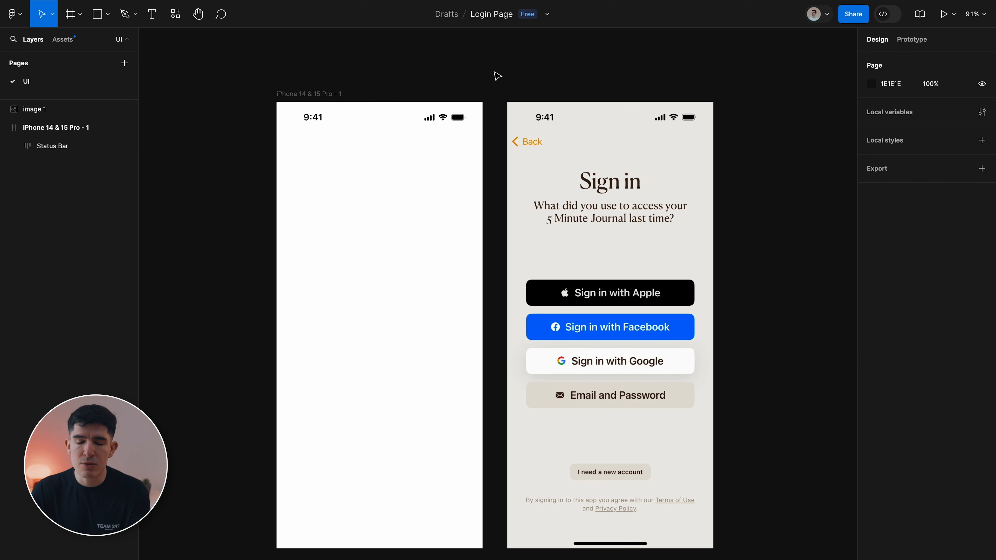
scroll(493, 77, down, 2)
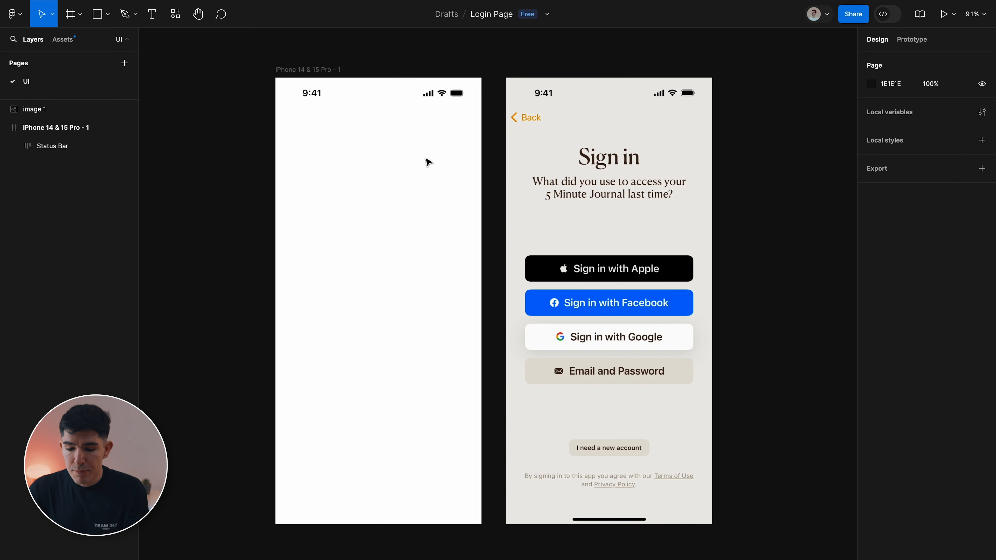
click(309, 70)
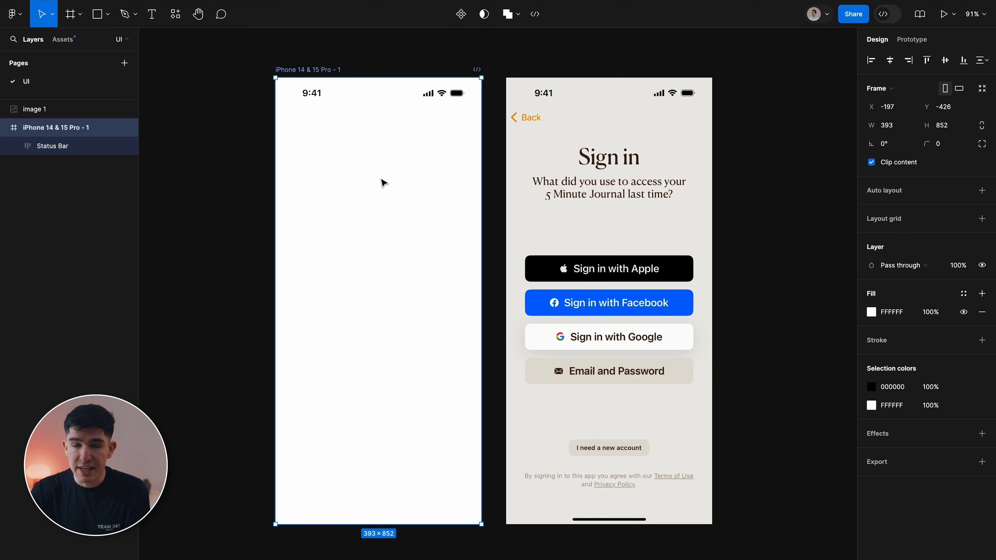
Eyedrop the screenshot's beige backdrop to fill the frame with F0EFEB.
key(i)
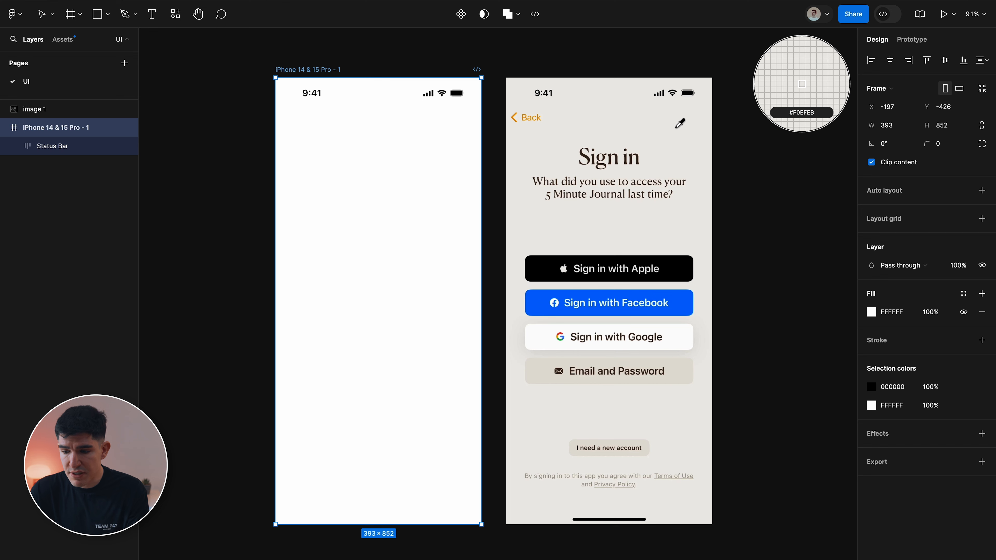
click(685, 147)
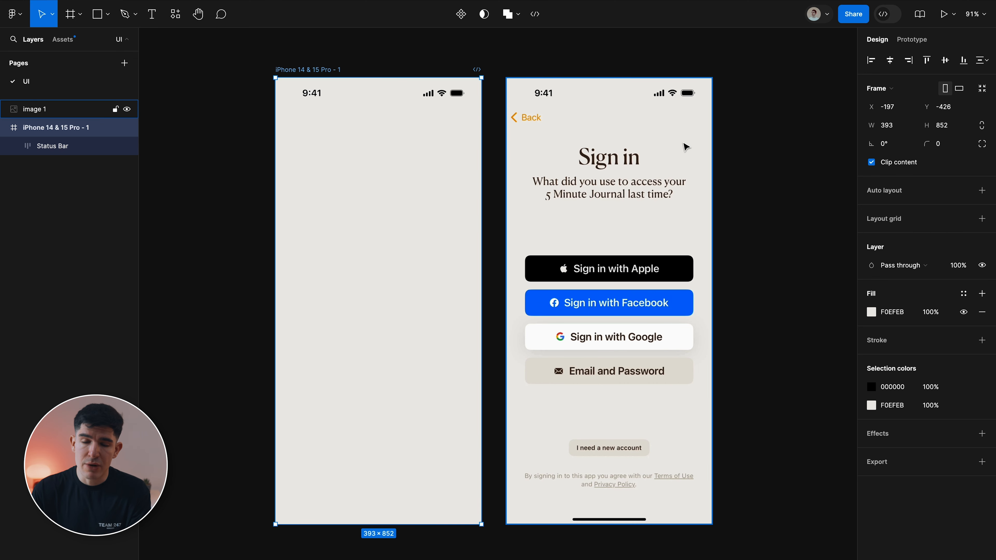
Add a 'Sign in' title text layer near the top of the frame.
click(497, 169)
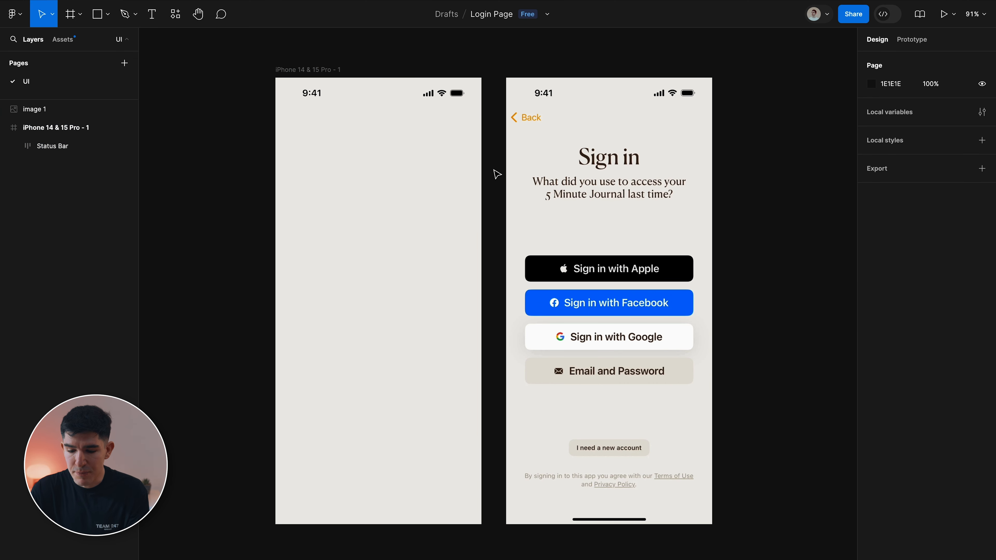
key(t)
click(350, 155)
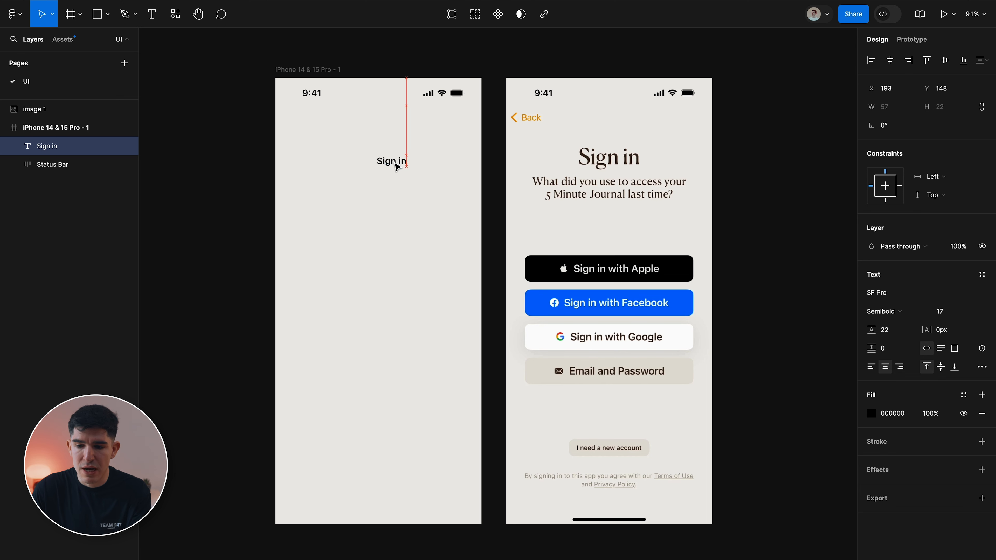
Duplicate it below as the 5 Minute Journal question subtitle, wrapped to two lines and centred.
drag(385, 163, 384, 180)
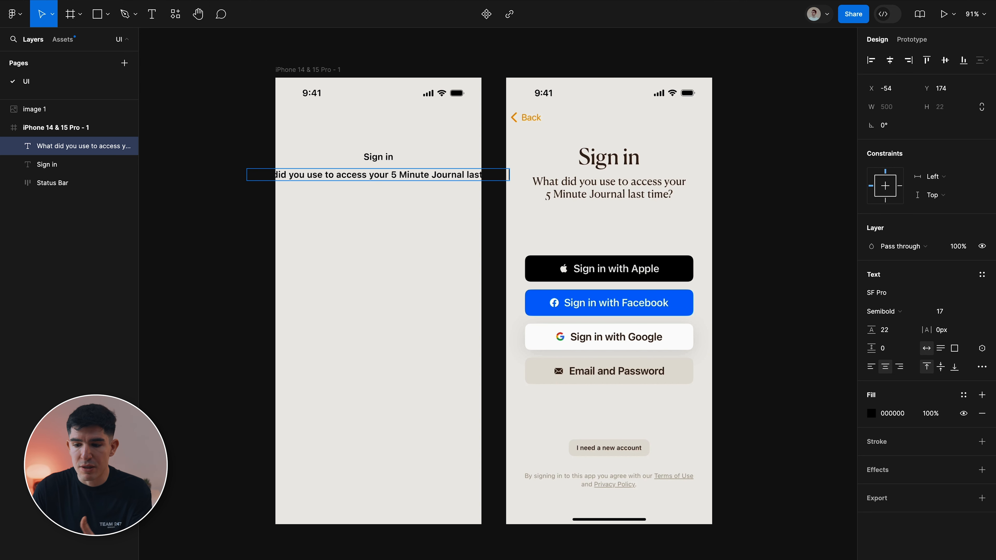
drag(509, 174, 440, 180)
drag(247, 180, 297, 180)
click(890, 60)
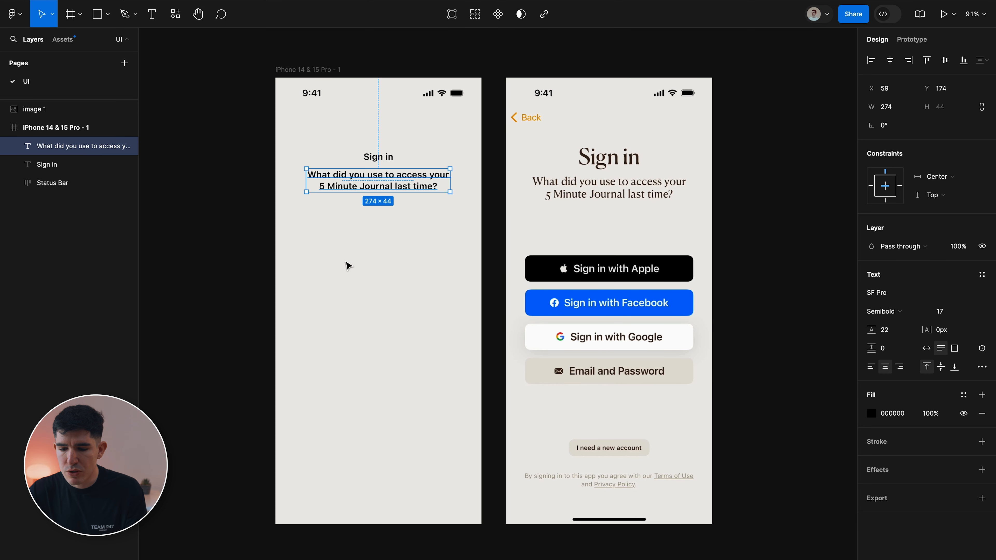
Add a 'Sign in with Apple' label and a 'Facebook' copy below it.
click(347, 266)
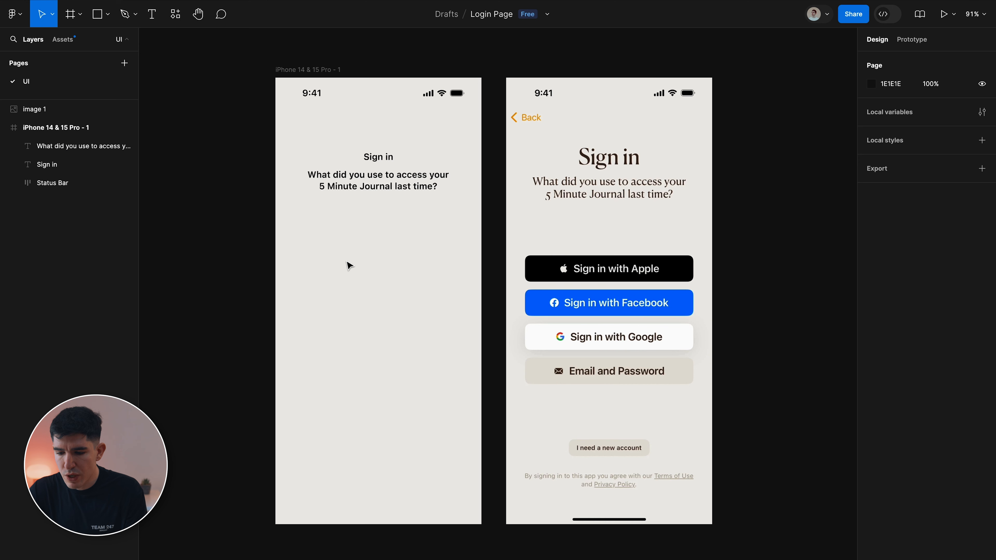
key(t)
click(372, 259)
text(Sign in with Apple)
key(Escape)
drag(390, 268, 388, 301)
double_click(385, 295)
text(Facebo)
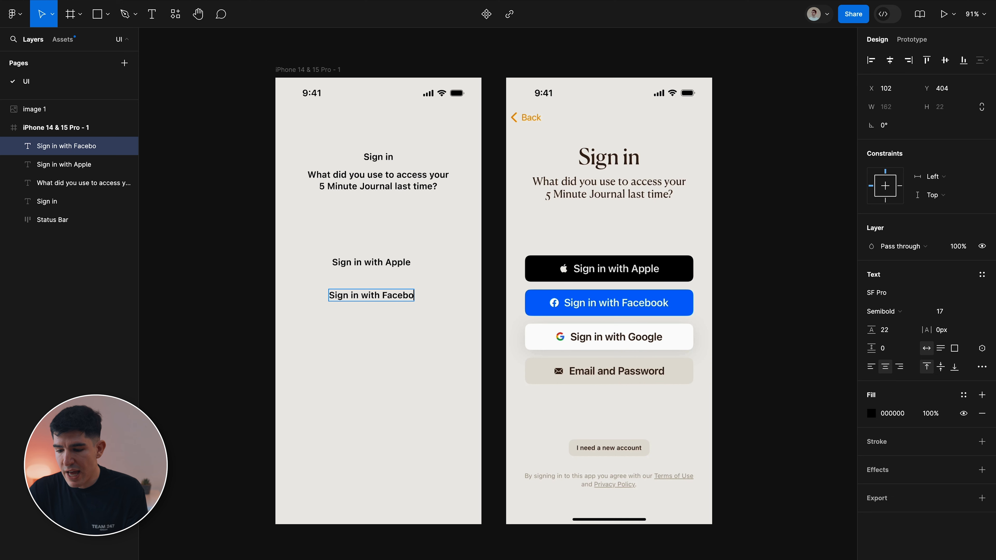
text(ok)
key(Escape)
Duplicate a label further down and edit it into 'I need a new account'.
drag(398, 297, 399, 330)
double_click(399, 329)
key(Right)
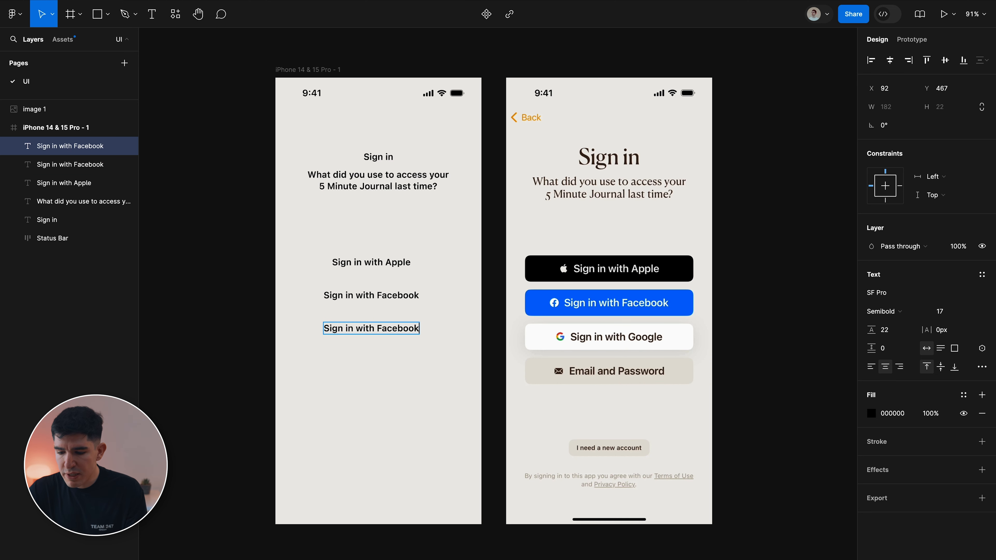
text(ccou)
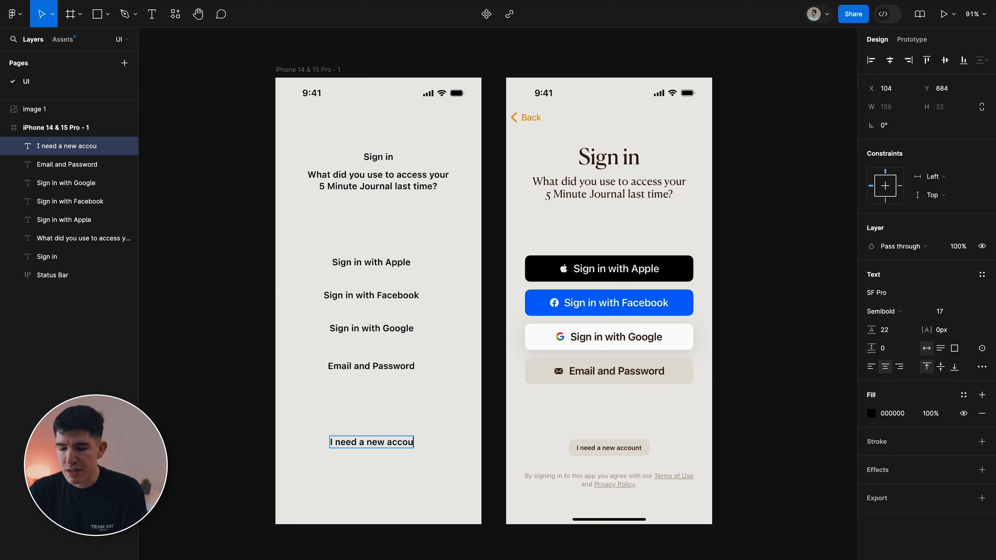
text(nt)
key(Escape)
Add the Terms of Use and Privacy Policy disclaimer below, narrowed to wrap onto two lines.
drag(384, 444, 384, 479)
double_click(371, 479)
text(By signing in)
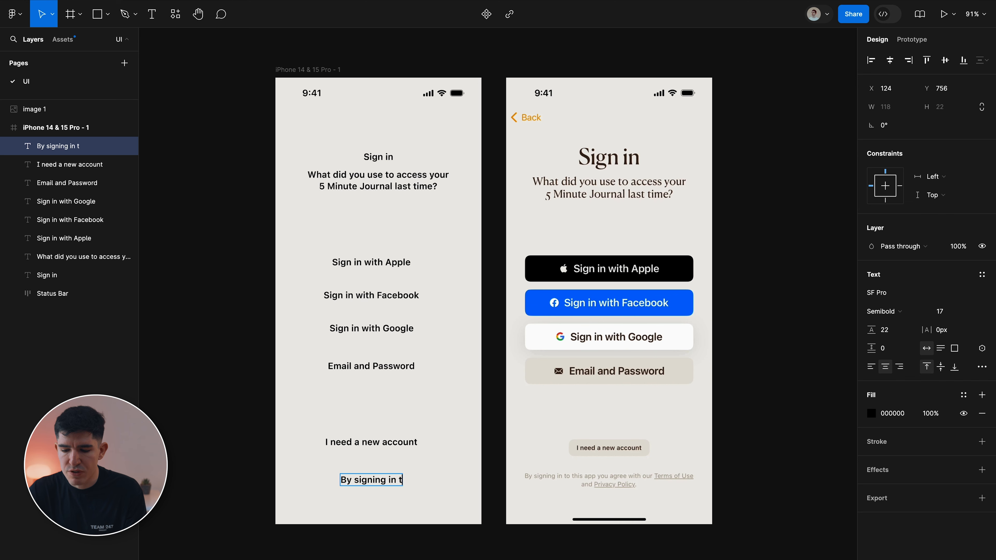
text(th our T)
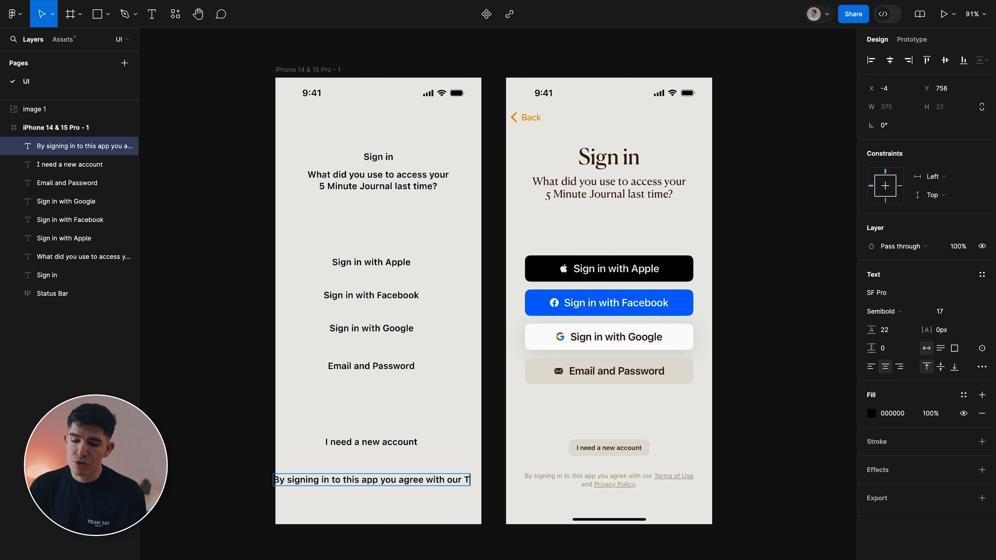
text(erms of Use and Privacy Policy.)
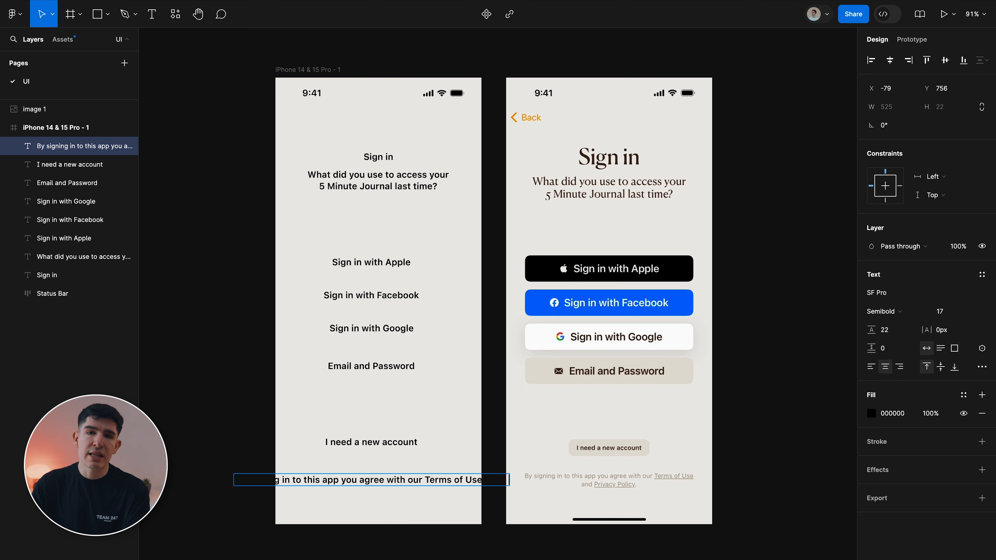
key(Escape)
drag(537, 479, 464, 480)
drag(205, 480, 291, 480)
click(440, 444)
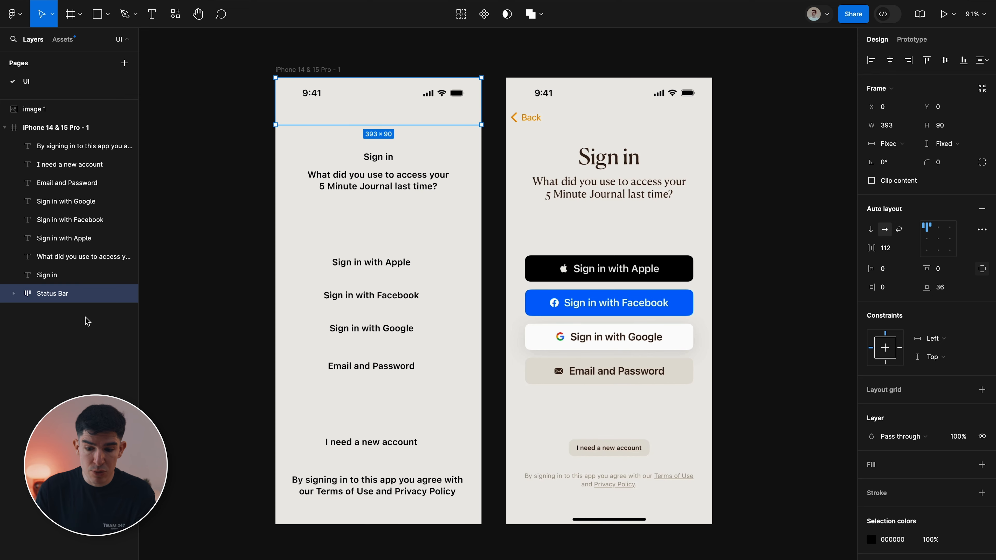
Lock the Status Bar layer in Layers, then select the Sign in title.
click(127, 293)
click(126, 294)
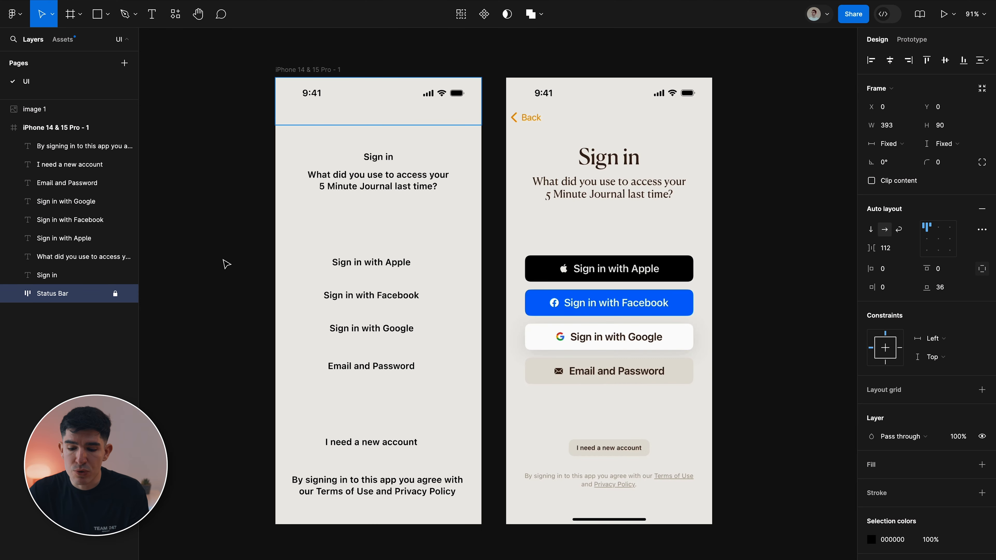
click(378, 157)
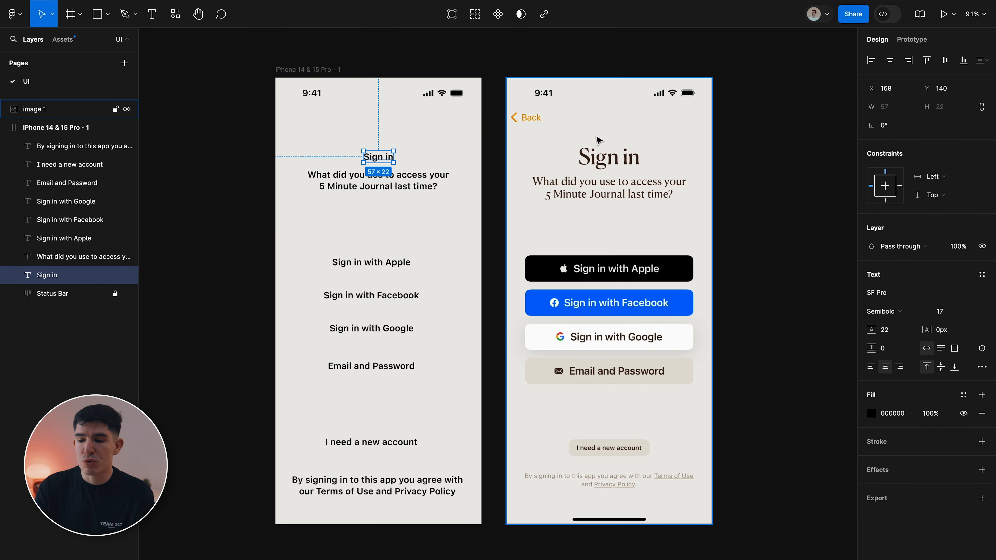
Move the Sign in title onto the reference screenshot and bring it to front.
scroll(380, 158, up, 5)
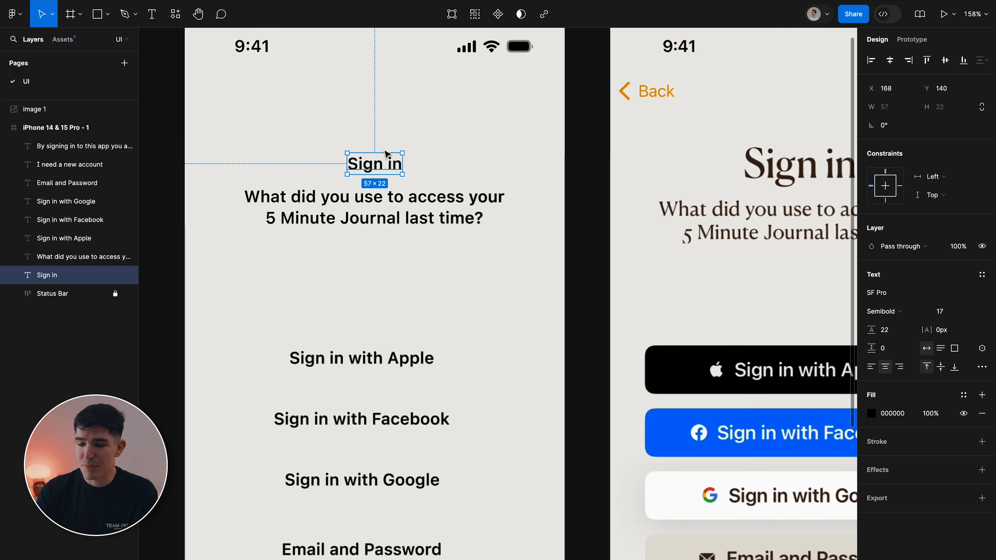
drag(381, 165, 792, 178)
right_click(784, 178)
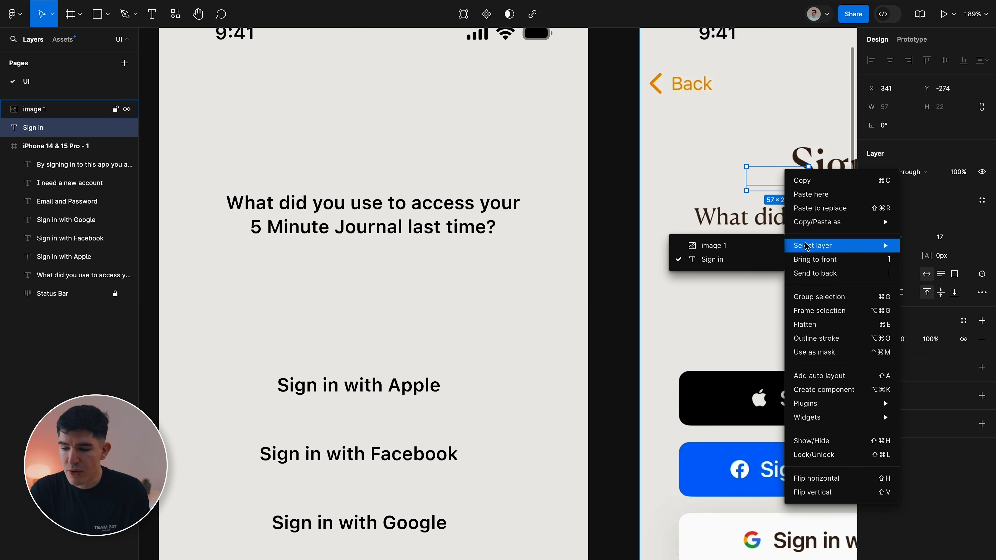
click(811, 259)
scroll(737, 193, right, 1)
scroll(737, 193, right, 5)
scroll(671, 204, up, 5)
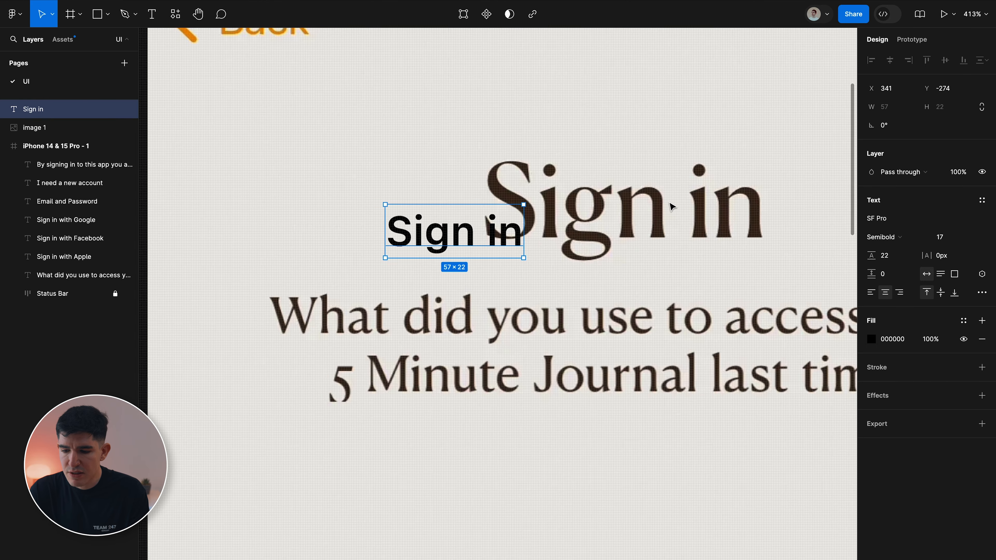
drag(505, 248, 504, 244)
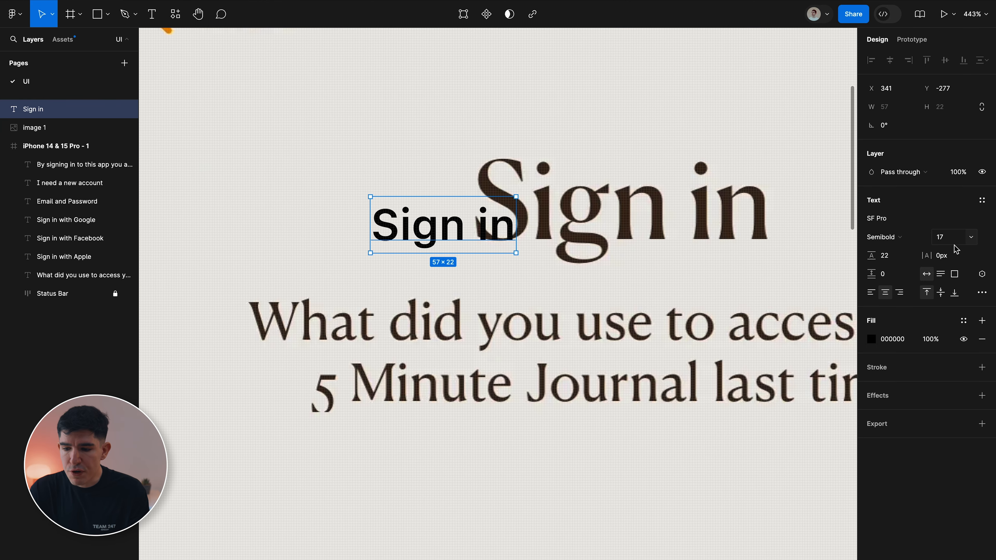
Raise the Sign in font size to 42, aligned over the reference title.
click(967, 241)
key(Up)
key(Up)
key(Up)
key(Up)
key(Up)
key(Up)
key(Up)
key(Up)
key(Up)
key(Up)
key(Up)
key(Up)
key(Up)
key(Up)
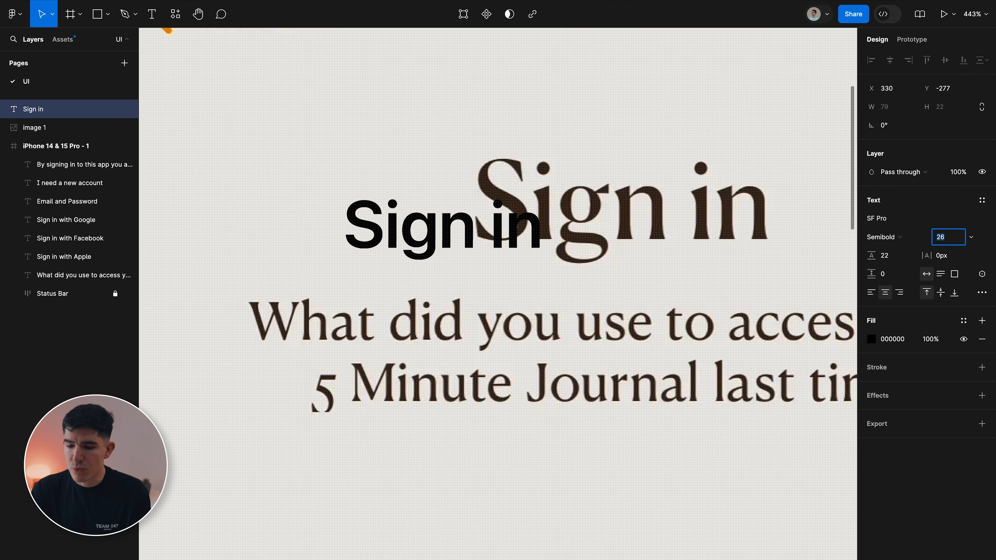
key(Up)
key(Up)
key(Up)
key(Up)
key(Up)
key(Up)
key(Up)
key(Up)
drag(471, 243, 649, 224)
click(937, 239)
key(Up)
key(Up)
key(Up)
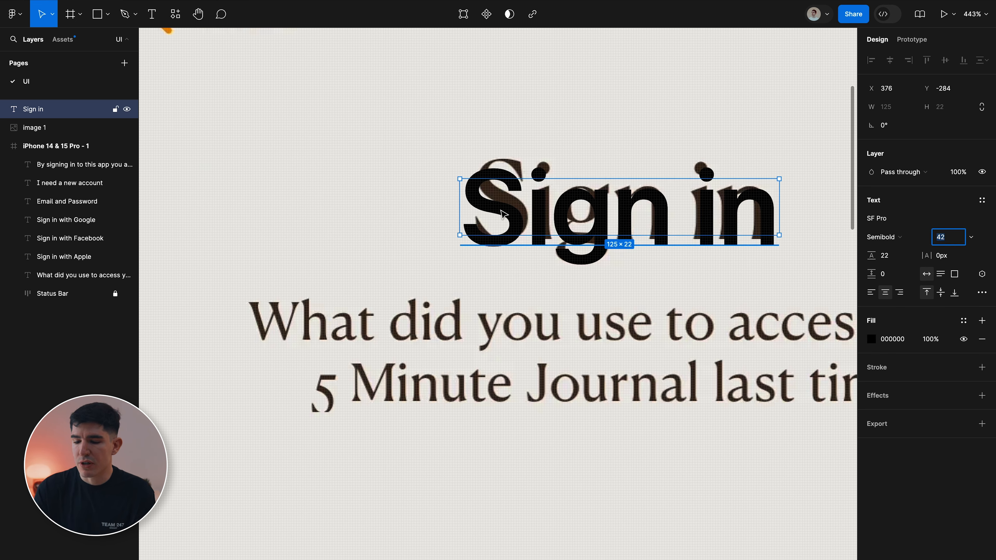
drag(547, 211, 546, 207)
Set the title to Times New Roman Bold and adjust letter spacing, ending at 0px.
click(885, 222)
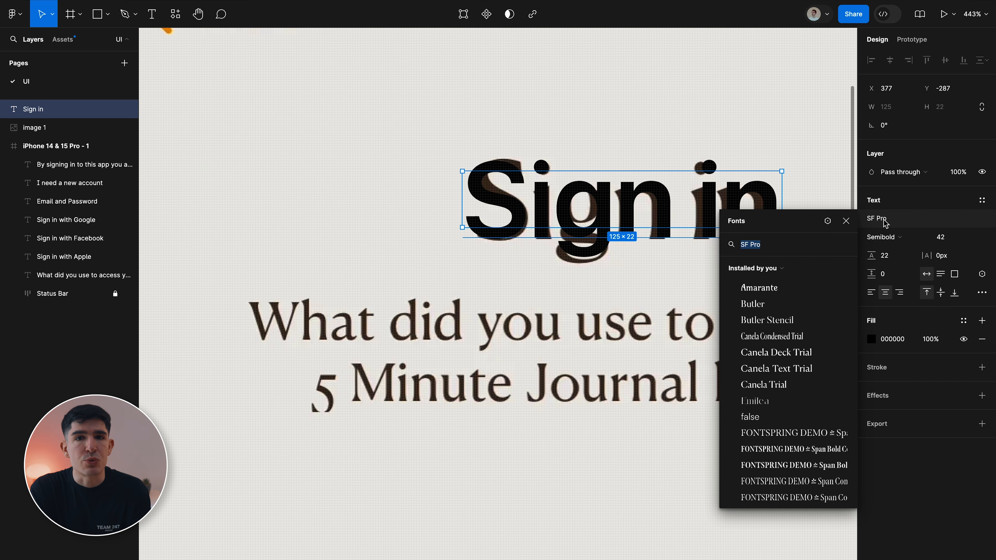
text(Times)
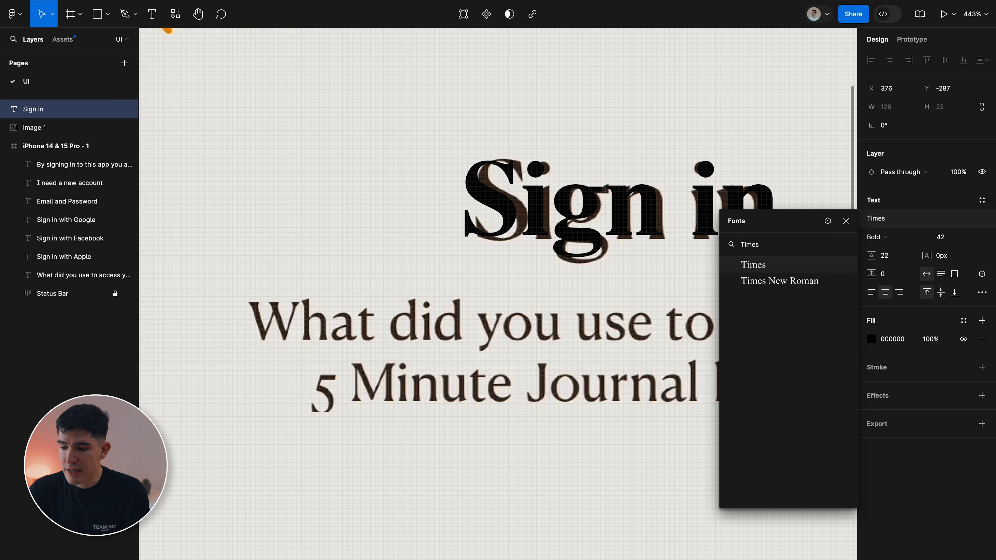
key(Down)
key(Return)
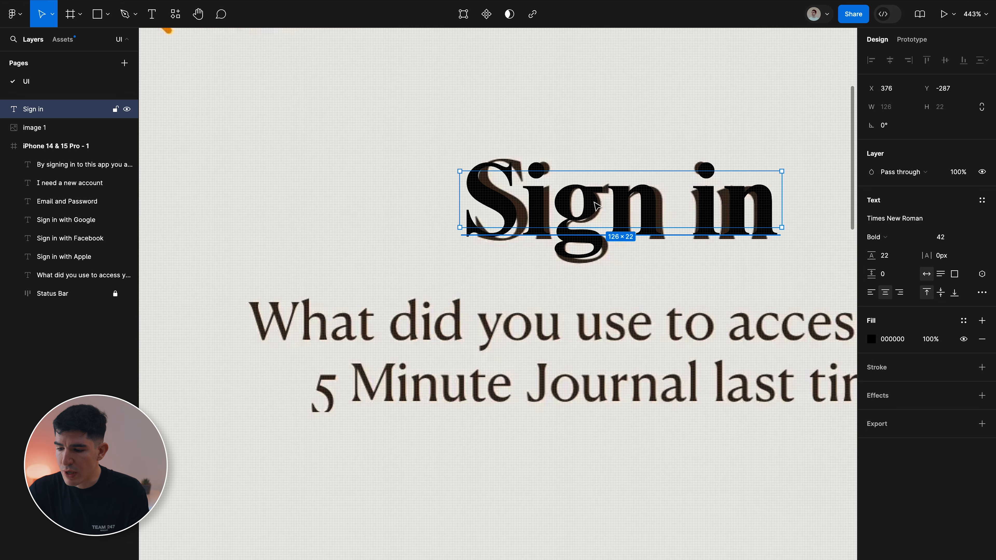
drag(587, 218, 597, 220)
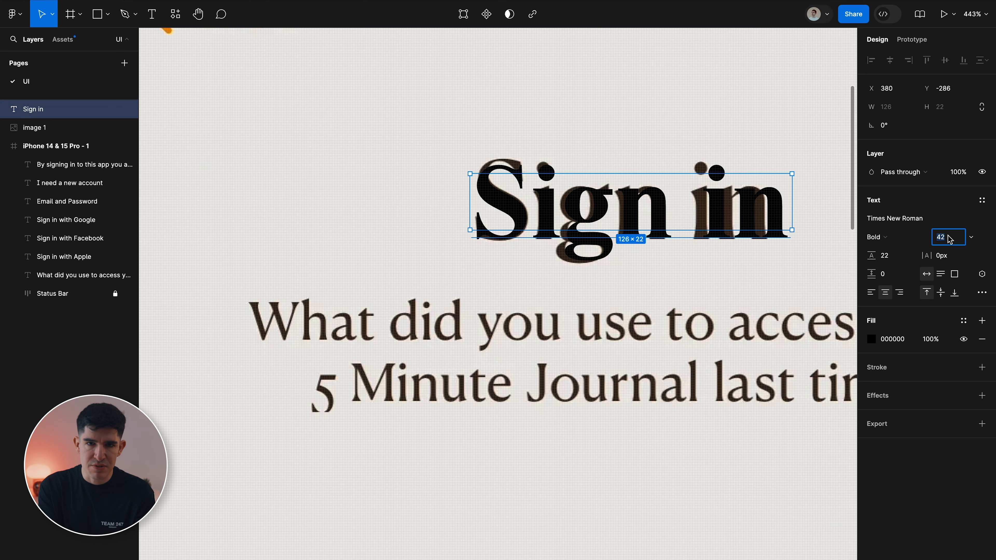
click(951, 217)
click(954, 259)
key(Down)
key(Down)
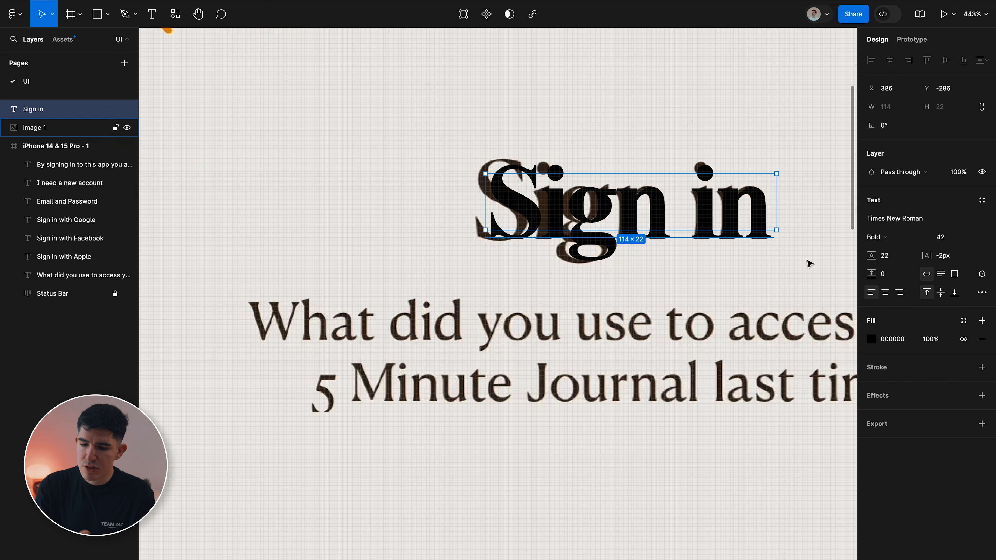
drag(619, 223, 604, 221)
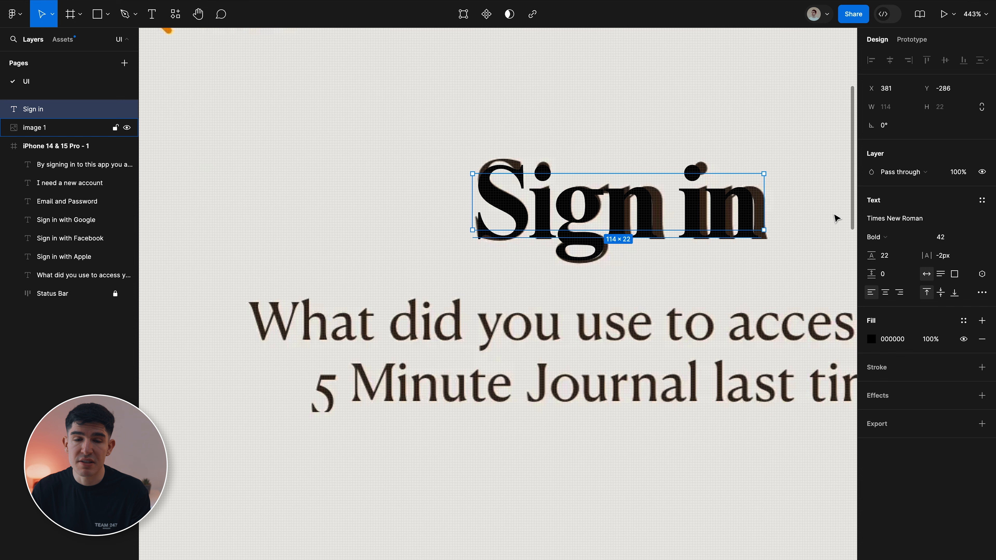
key(Up)
key(Up)
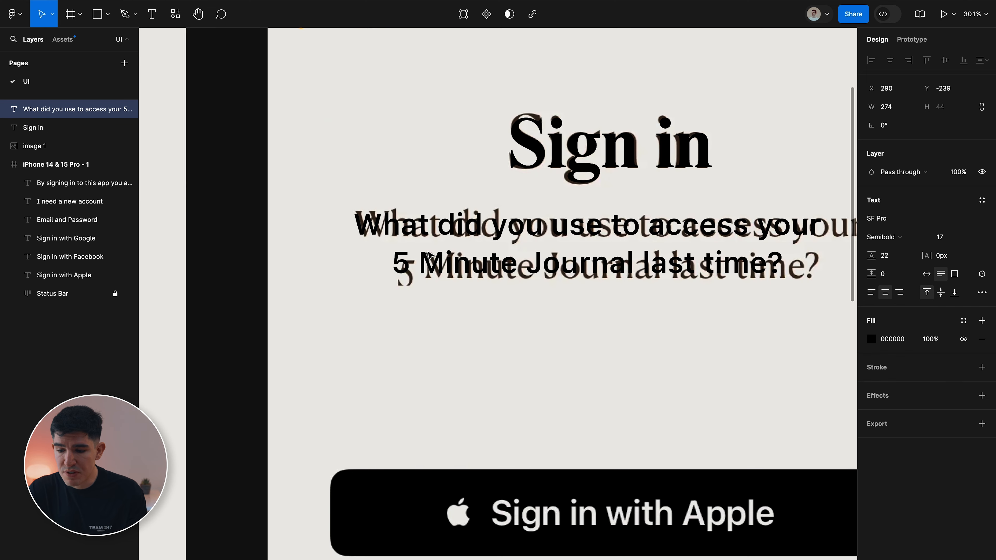
Make the question subtitle Times New Roman, left-aligned, size 19, lined up over the reference subtitle.
drag(428, 255, 431, 255)
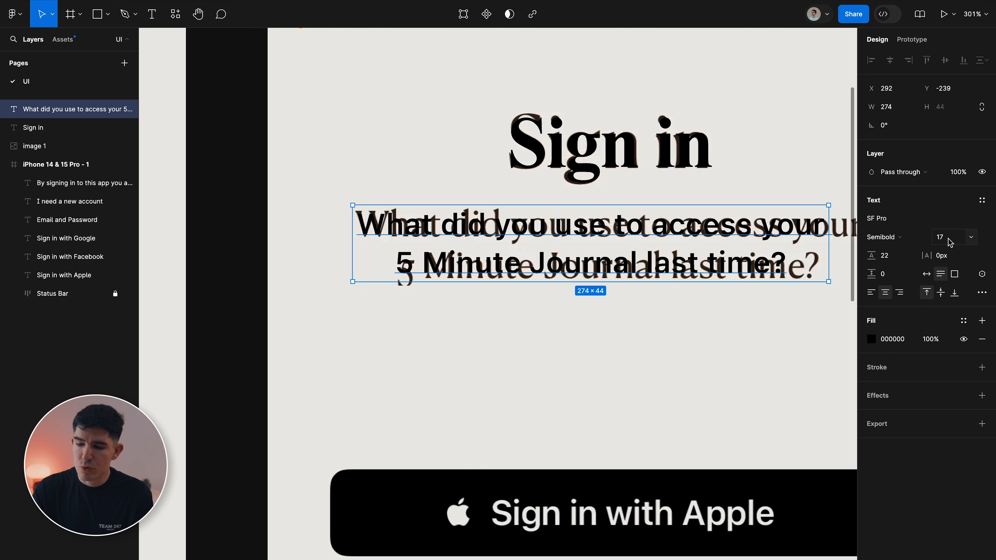
click(876, 218)
text(times)
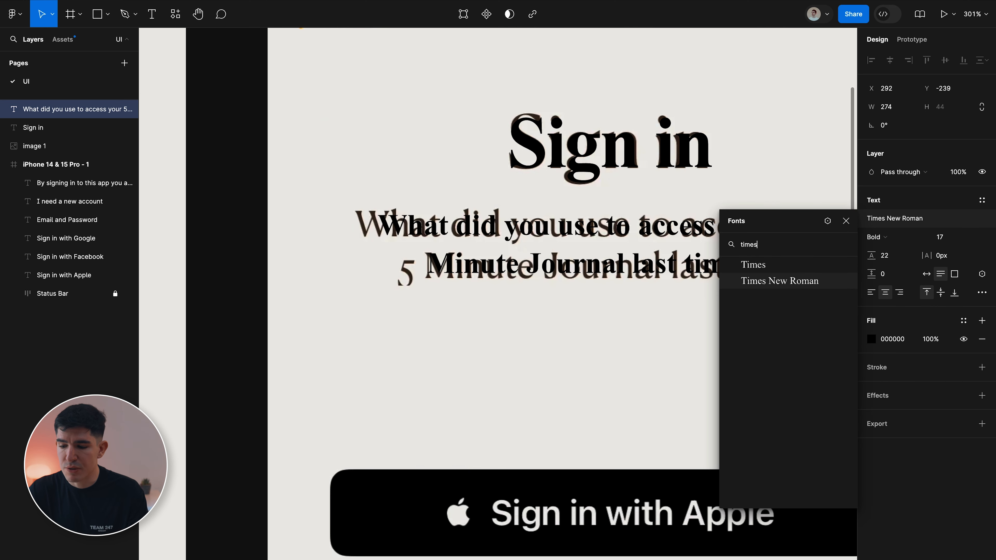
key(Return)
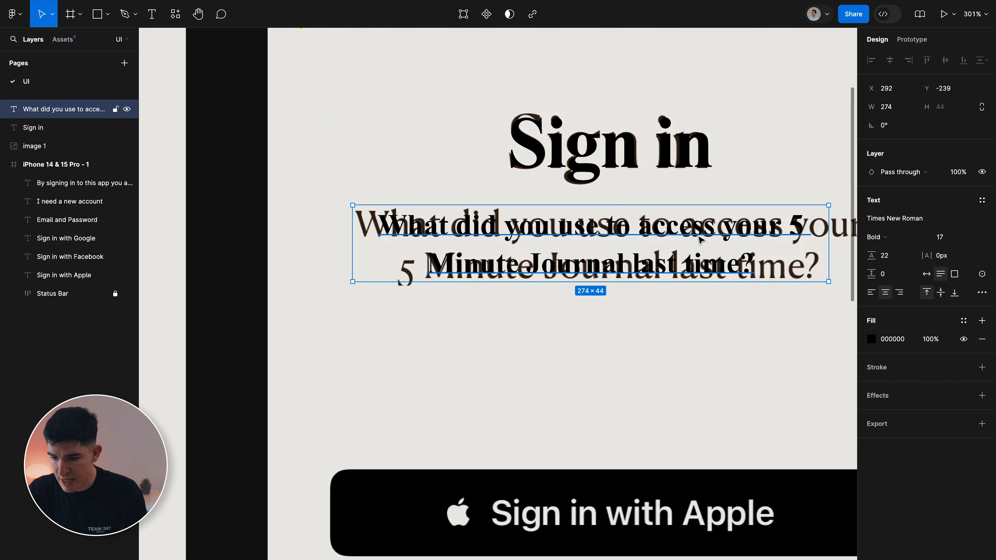
drag(410, 221, 389, 225)
click(870, 293)
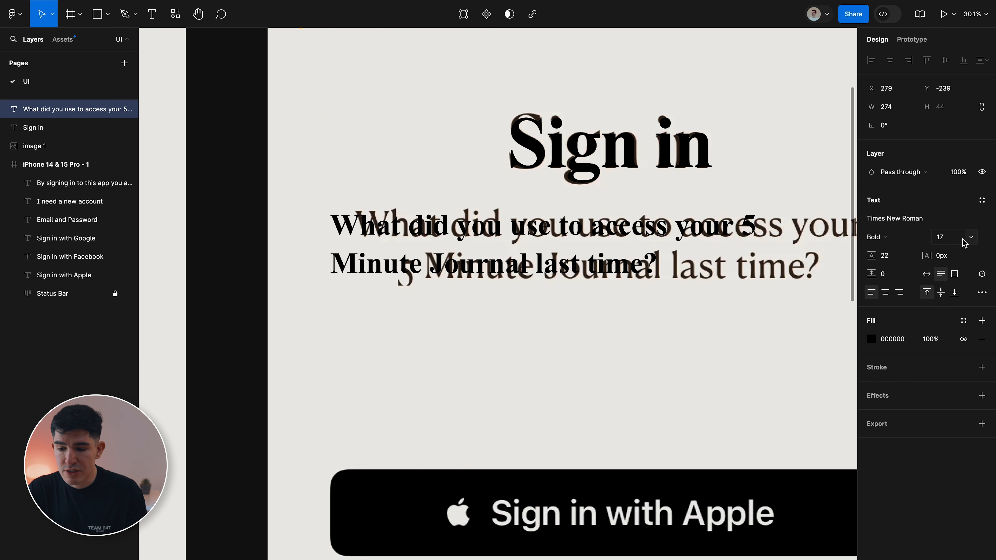
click(950, 239)
key(Up)
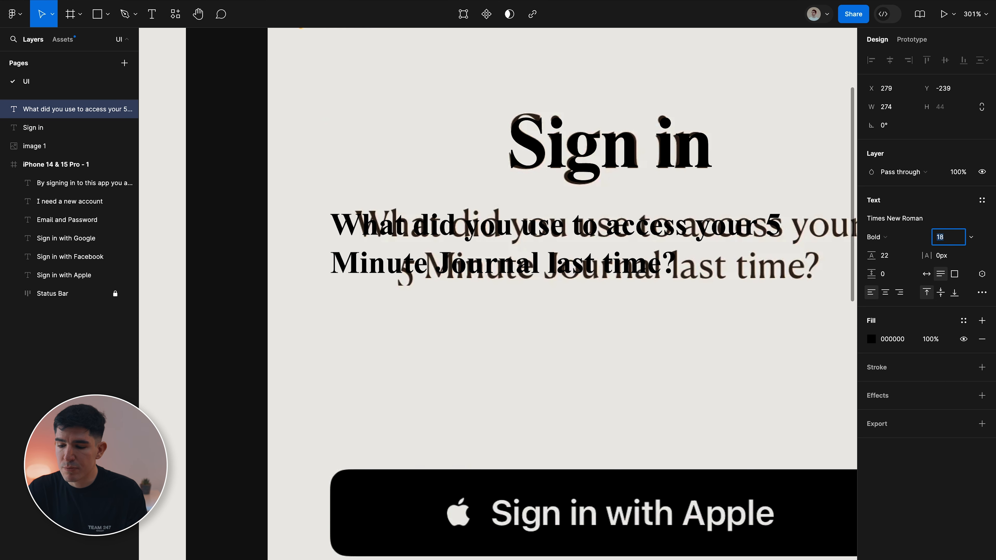
key(Up)
drag(423, 226, 447, 226)
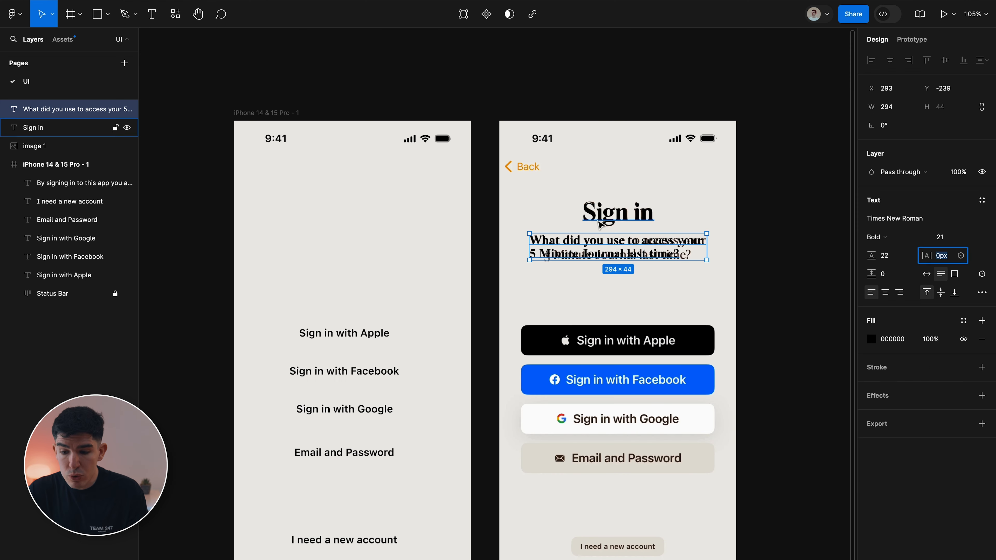
Drag the Sign in title and question into the iPhone frame, center both horizontally, and center the question's text.
shift+click(600, 224)
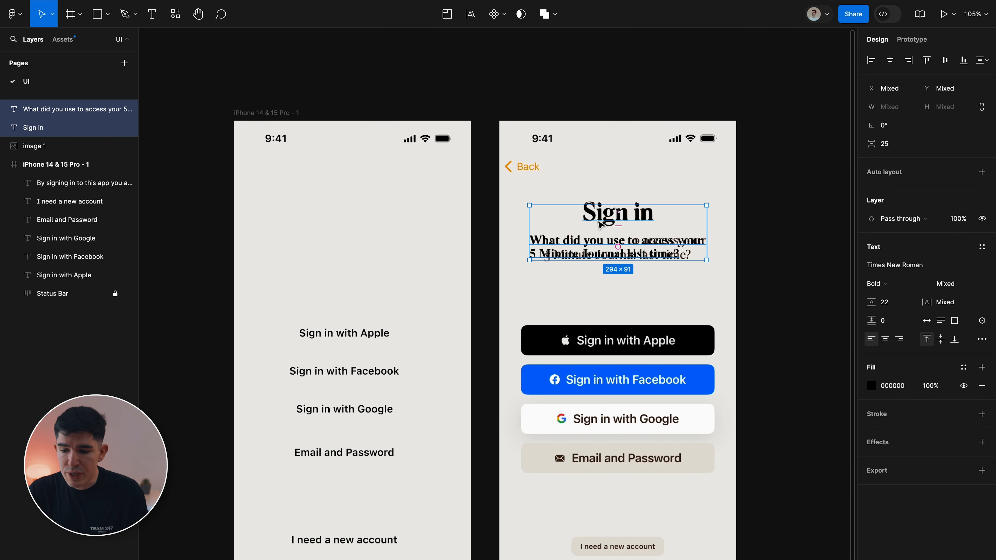
drag(591, 227, 334, 225)
click(355, 225)
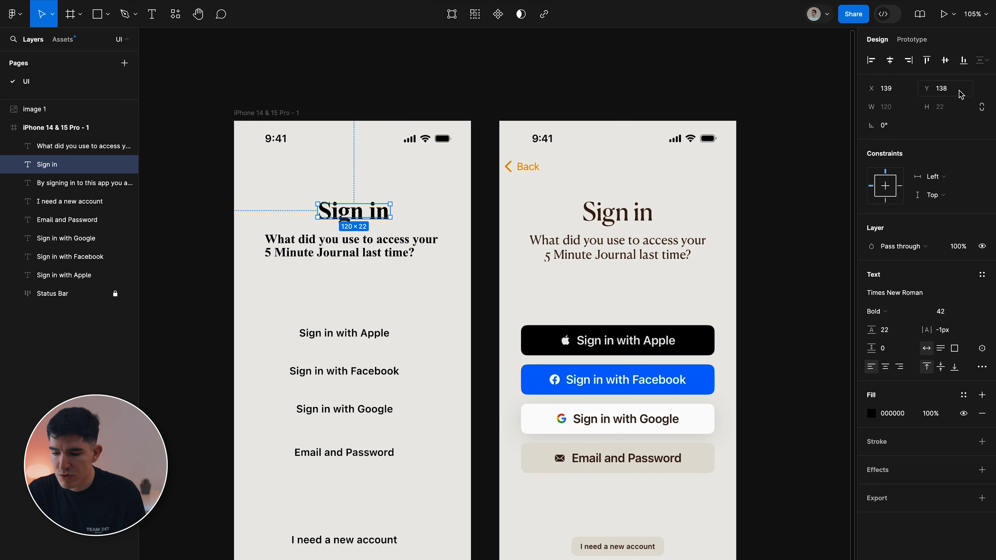
click(890, 60)
click(83, 146)
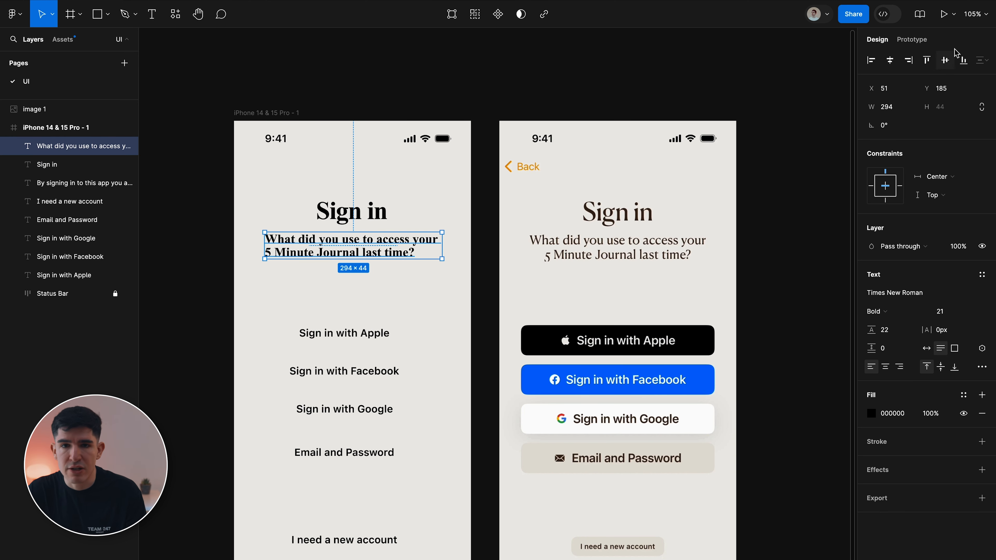
click(891, 61)
click(885, 368)
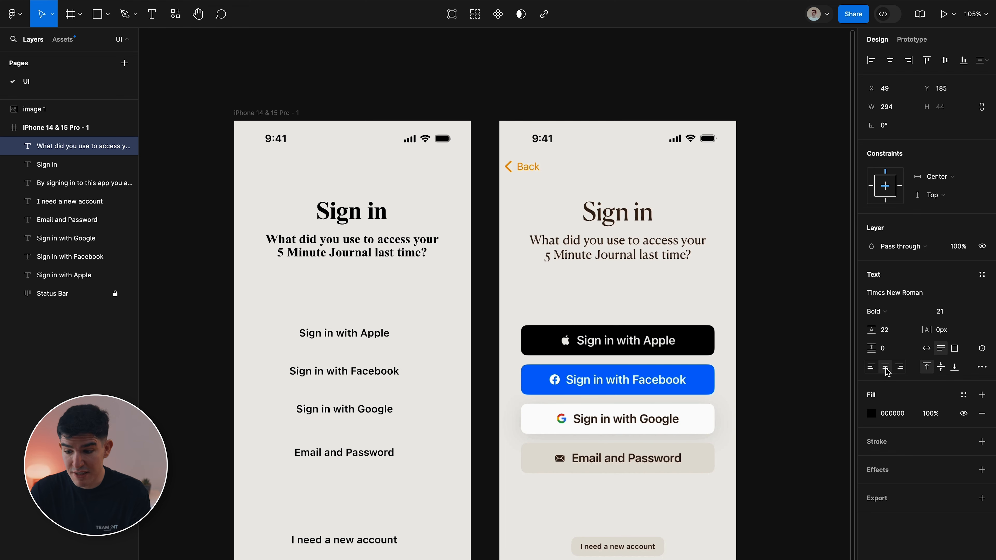